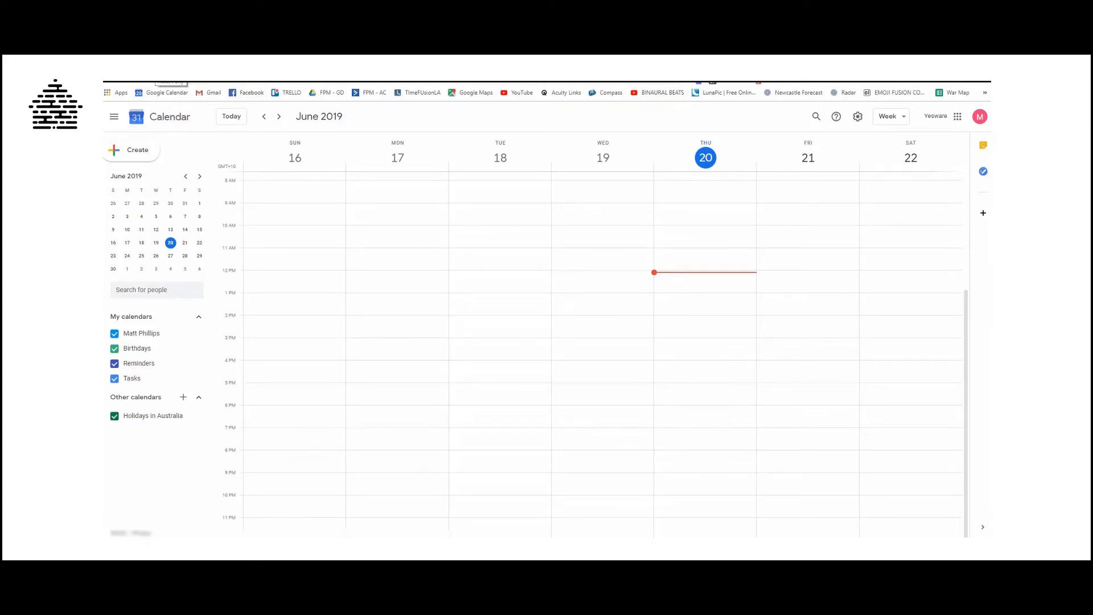
- Switch to the booking system's Scheduling page and show the staff member's personal calendar instead of Seaview
click(156, 64)
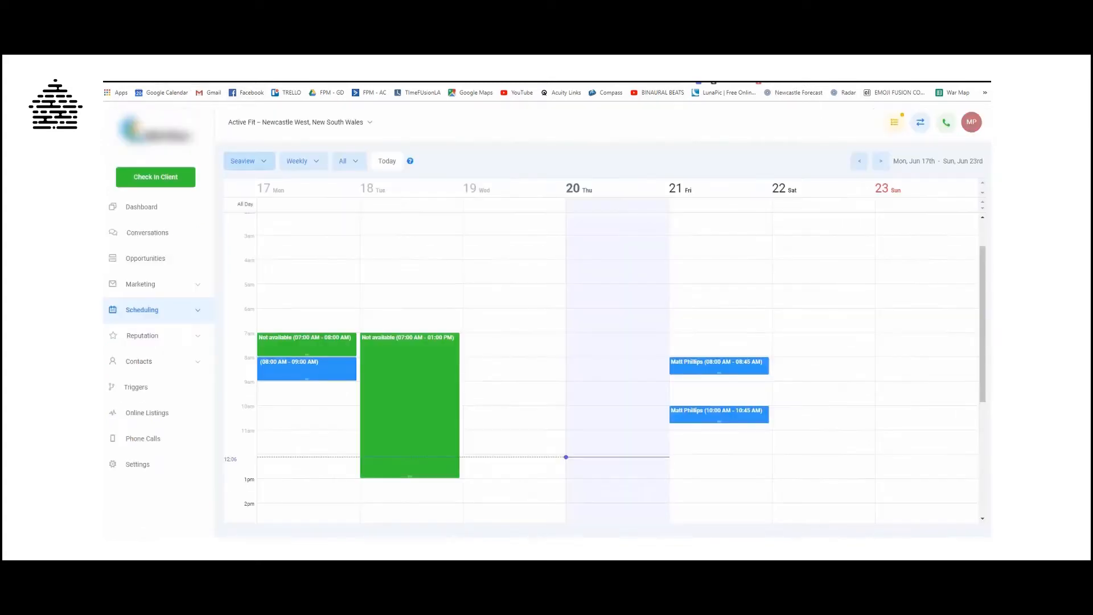
click(264, 164)
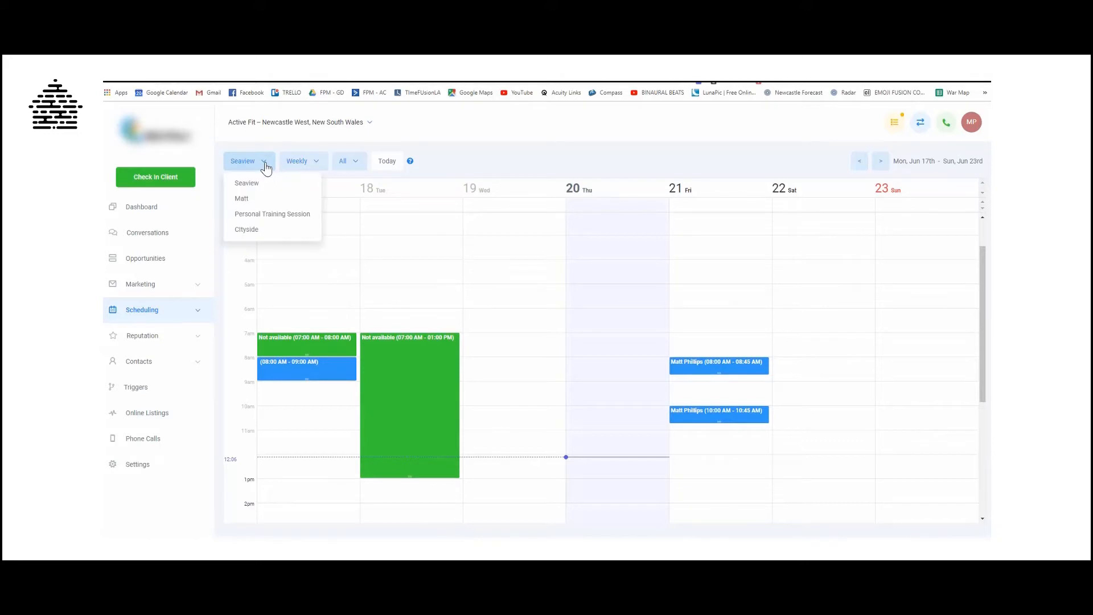
click(259, 202)
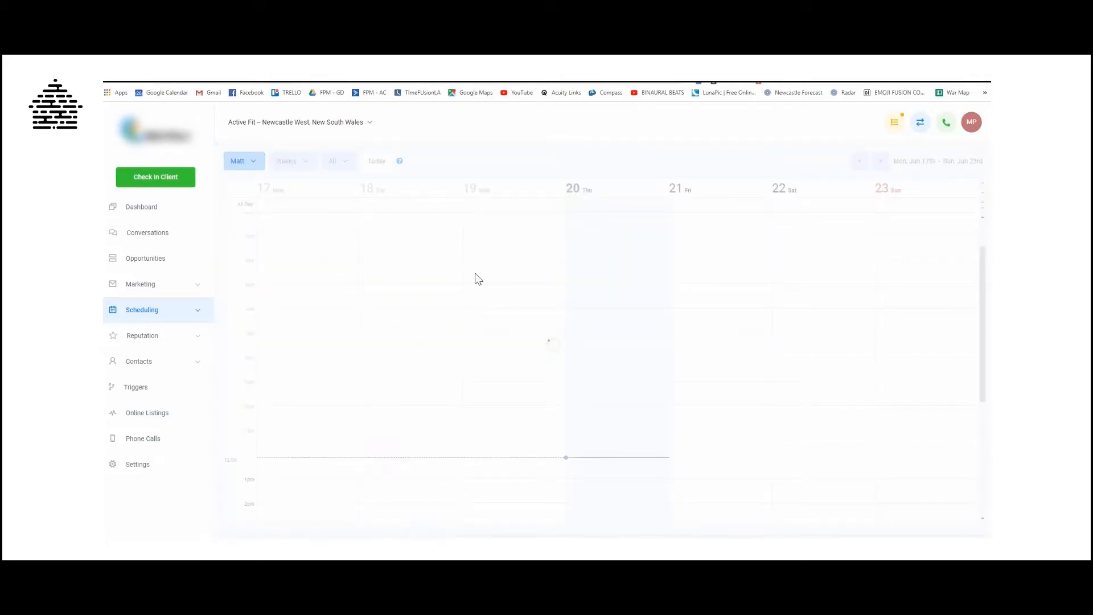
- Add a slot from 2:00 PM to 2:30 PM on Thursday, June 20 in the weekly calendar
scroll(672, 325, down, 2)
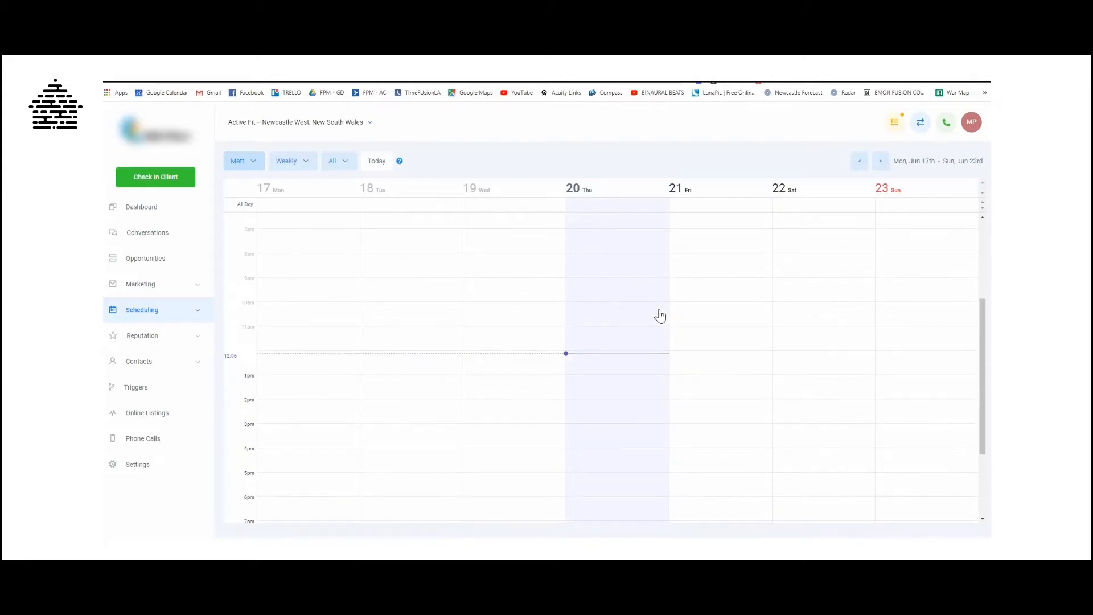
scroll(655, 315, down, 1)
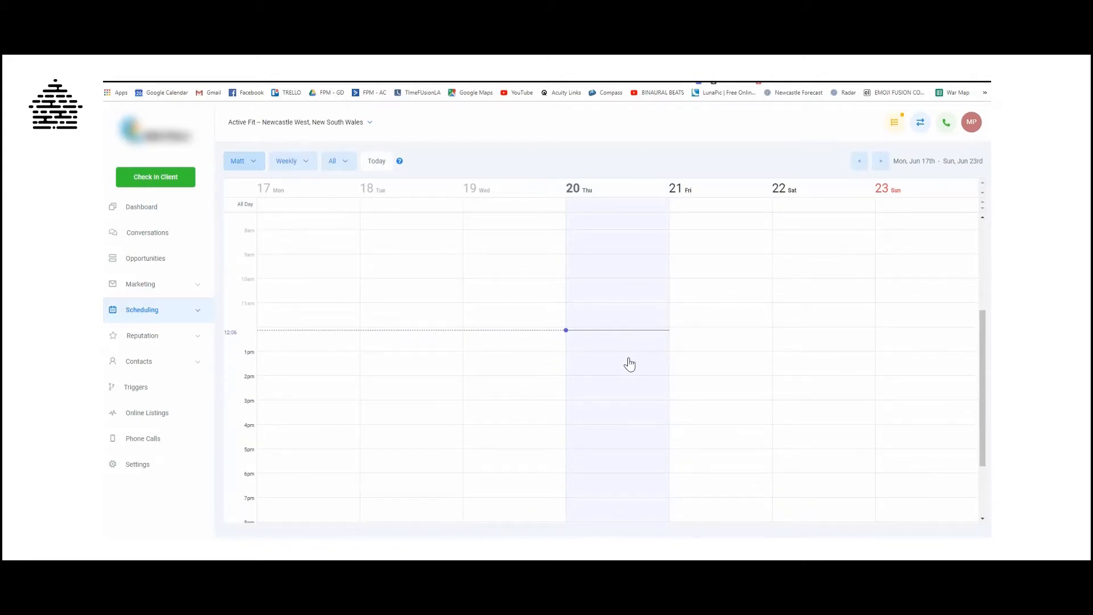
click(618, 385)
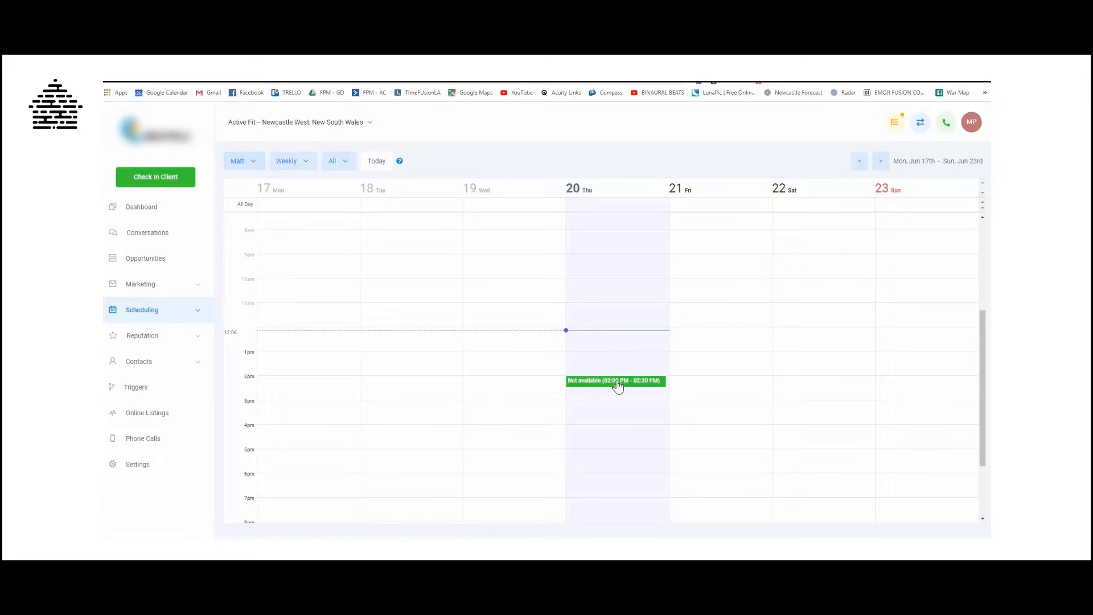
- Assign the existing contact by name to the new 2:00 PM appointment and save it
click(618, 385)
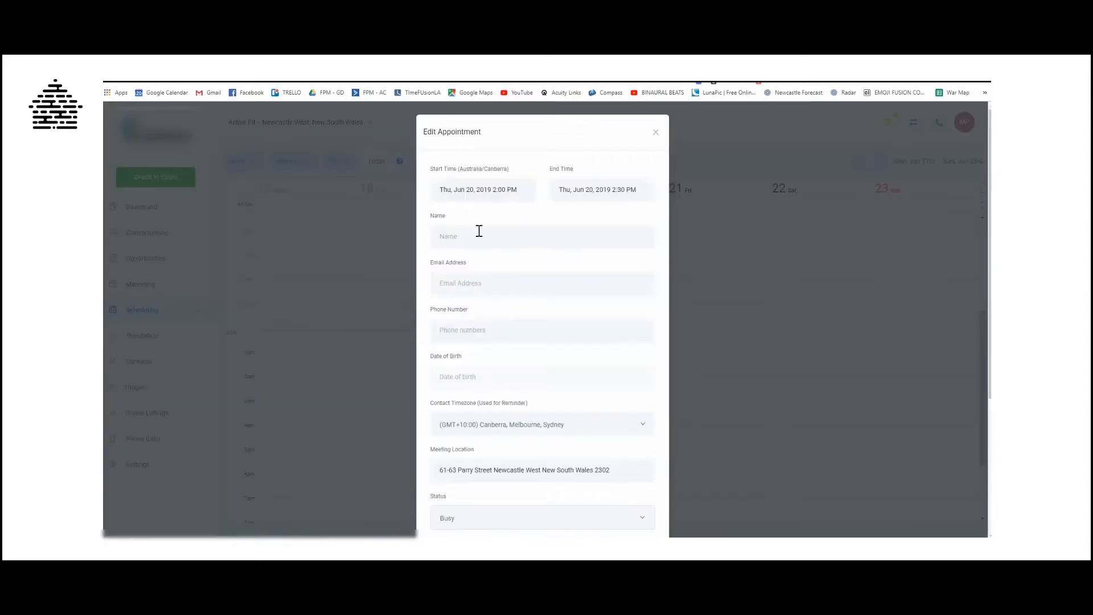
click(482, 240)
text(matt)
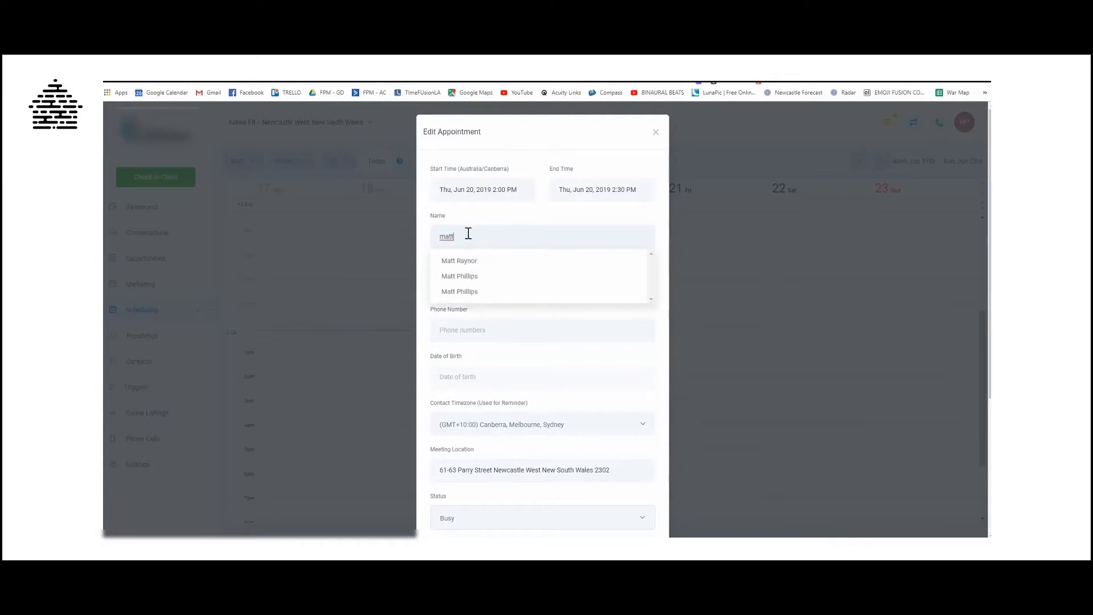
click(463, 280)
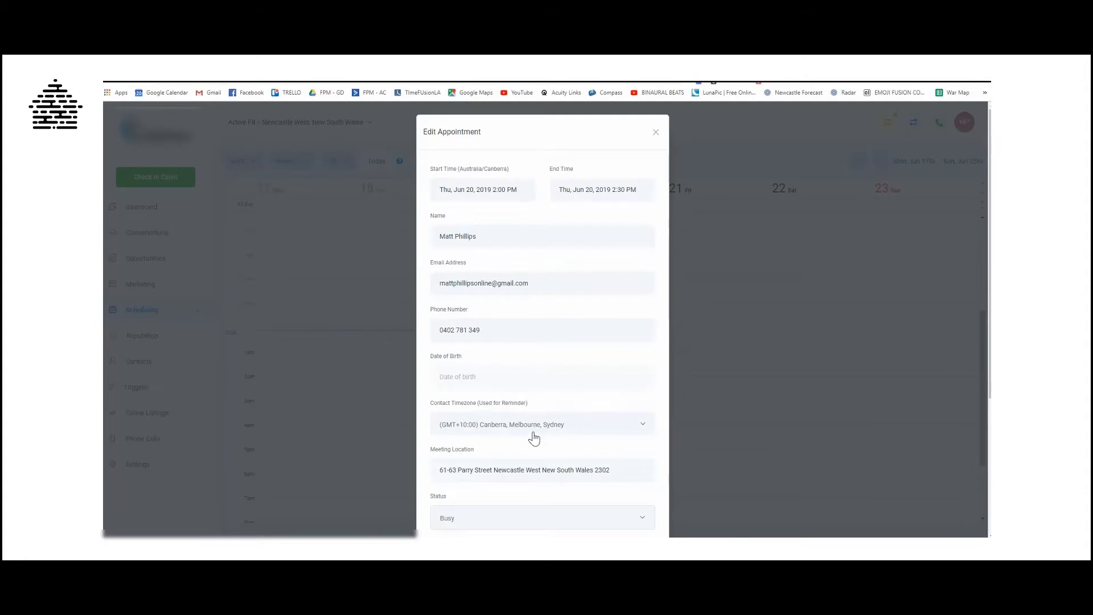
scroll(535, 439, down, 5)
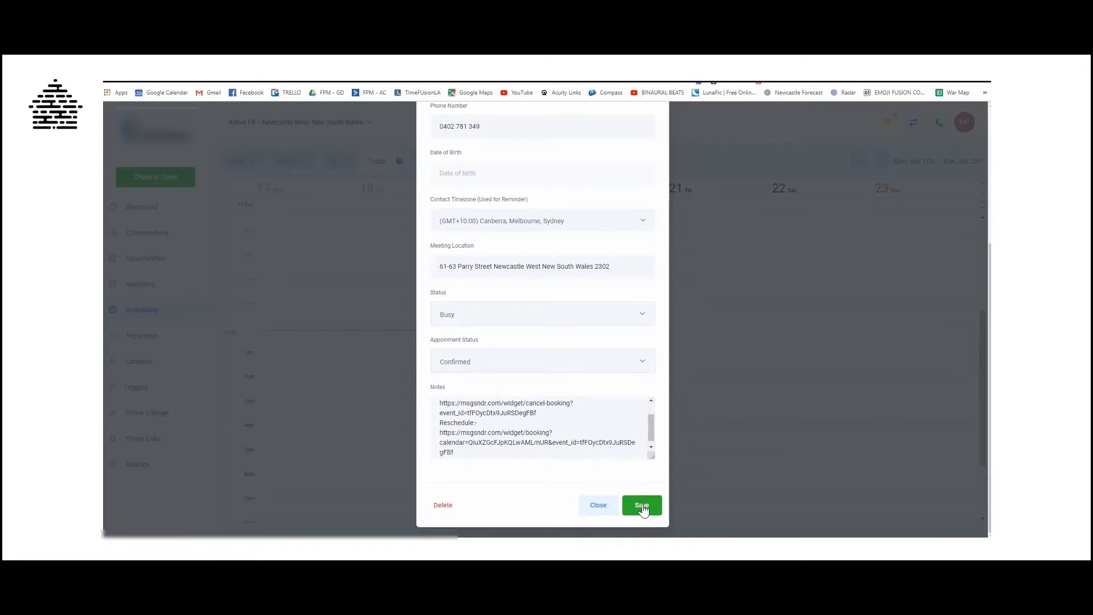
click(642, 506)
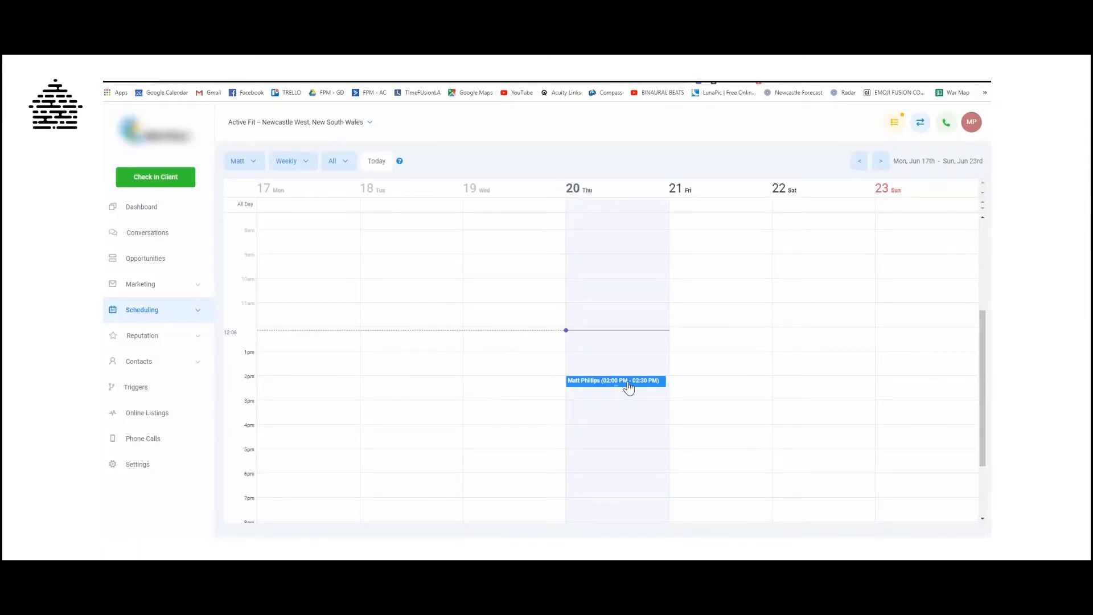
- Look through the Outlook Google Calendar Sync v2.8.0 Beta release page as far as its download files
scroll(628, 387, up, 1)
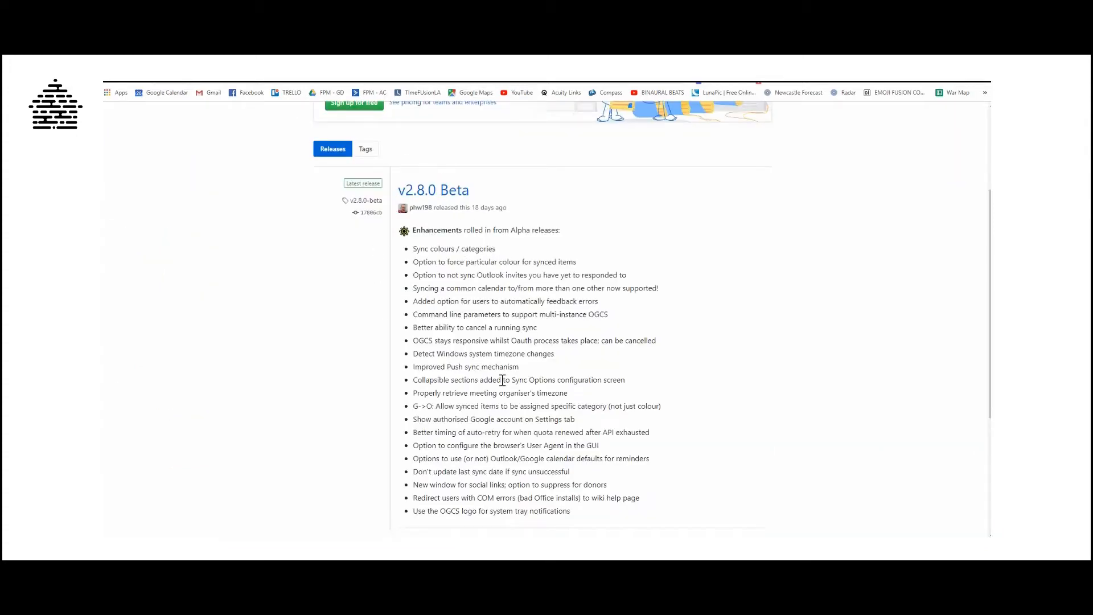
scroll(501, 381, down, 4)
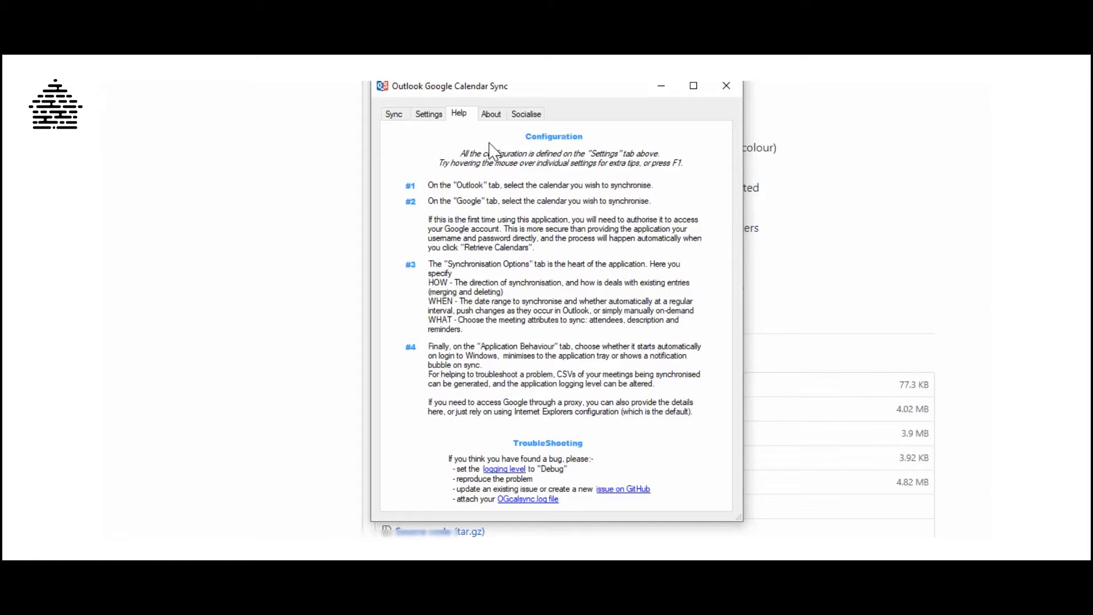
- In the Outlook Google Calendar Sync settings, choose Default Calendar as the Outlook calendar to synchronise
click(431, 119)
click(416, 142)
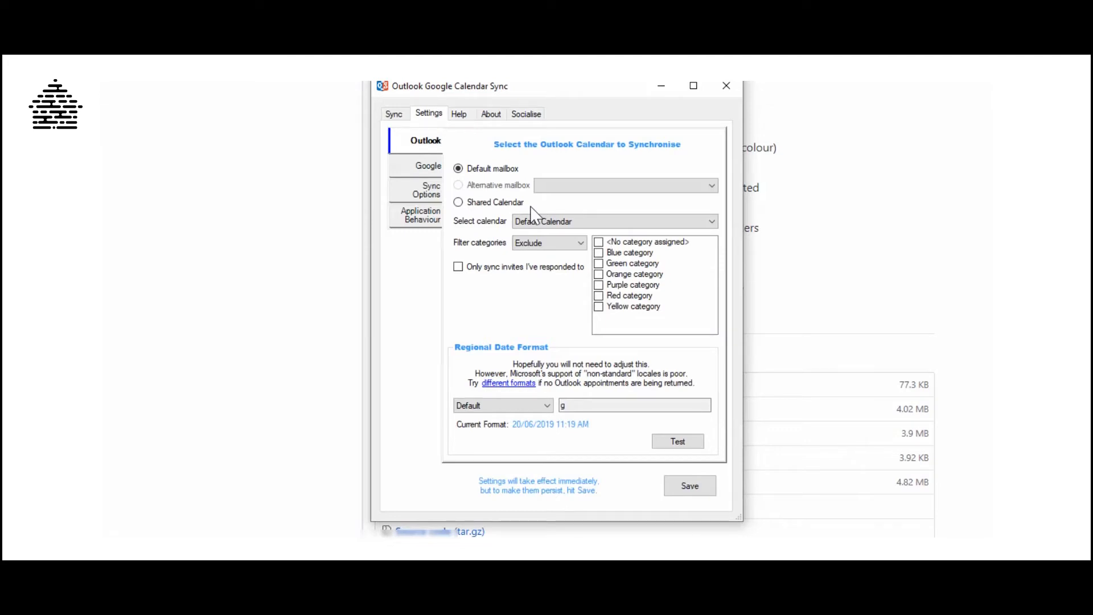
click(567, 228)
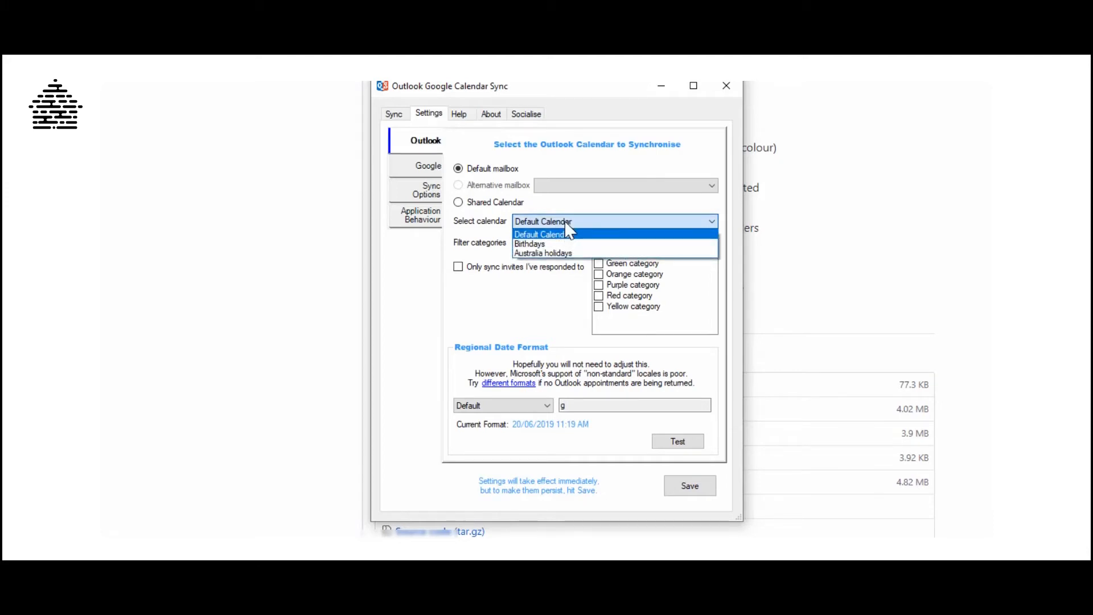
click(566, 222)
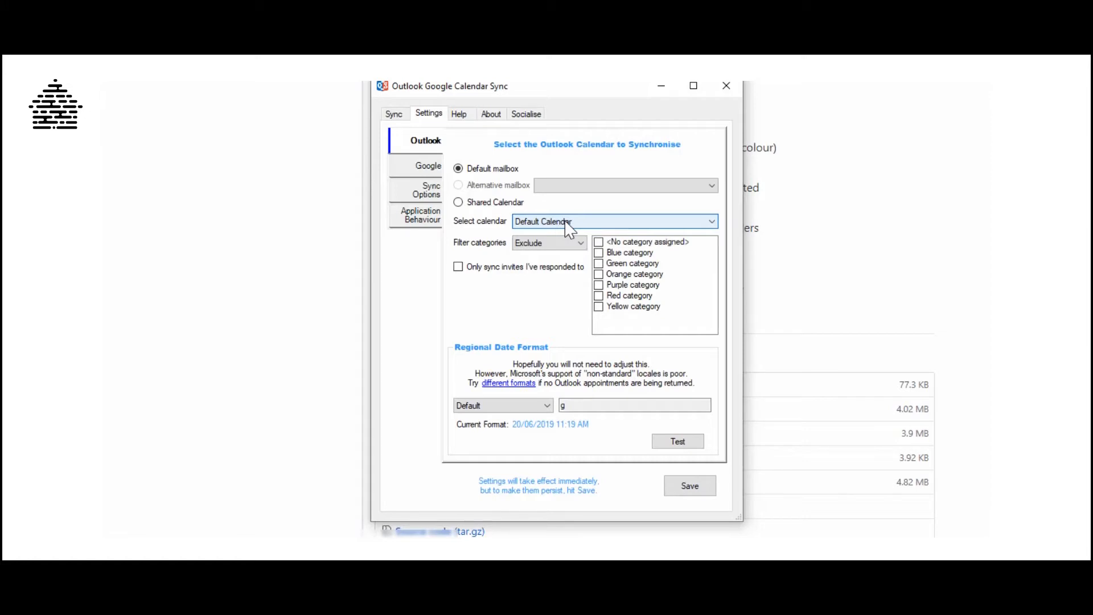
- Connect the Google account in the Google settings and retrieve its calendars
click(424, 173)
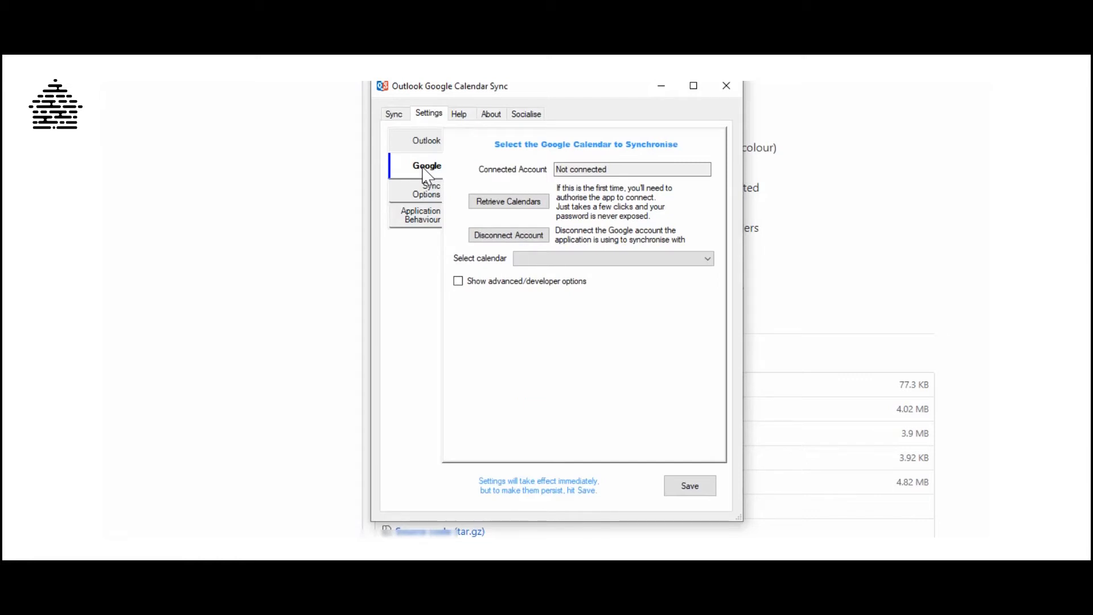
click(524, 202)
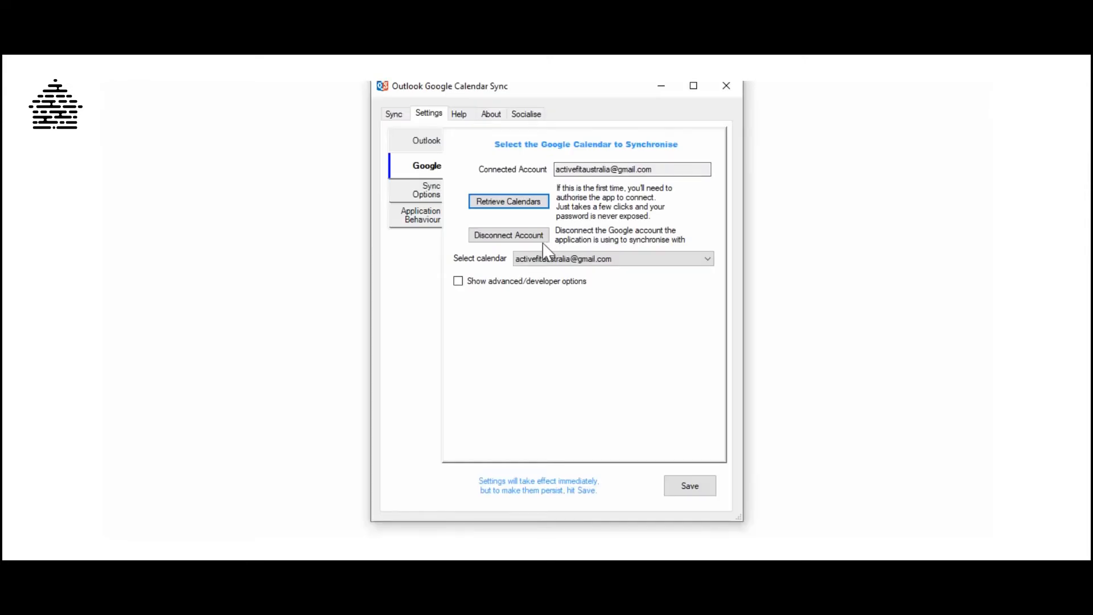
- Set the sync direction to Outlook → Google and the date range to 1 day in the past
click(430, 196)
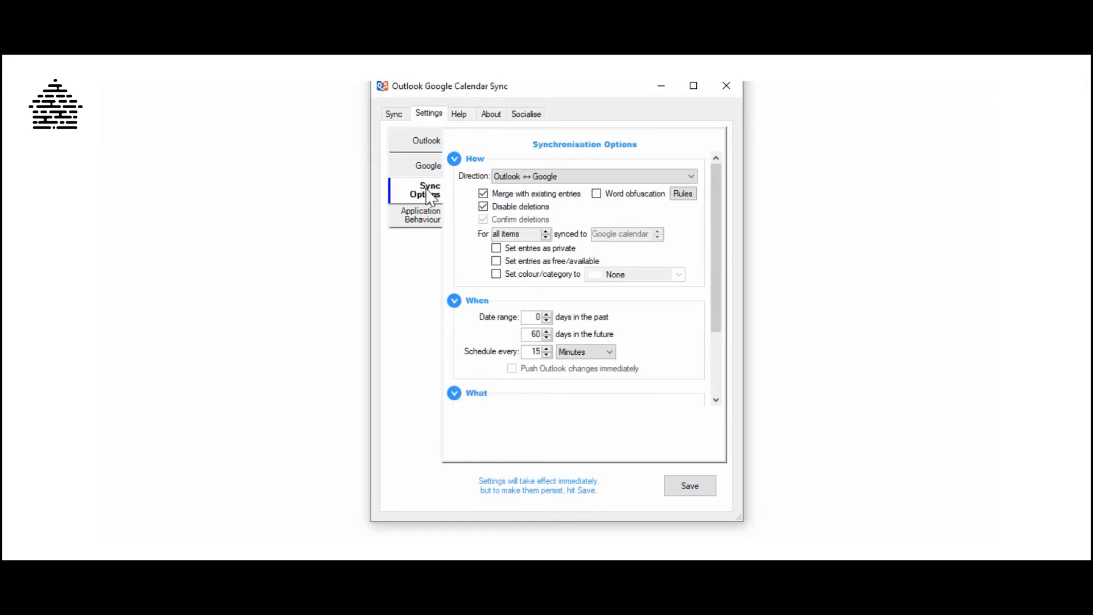
click(595, 178)
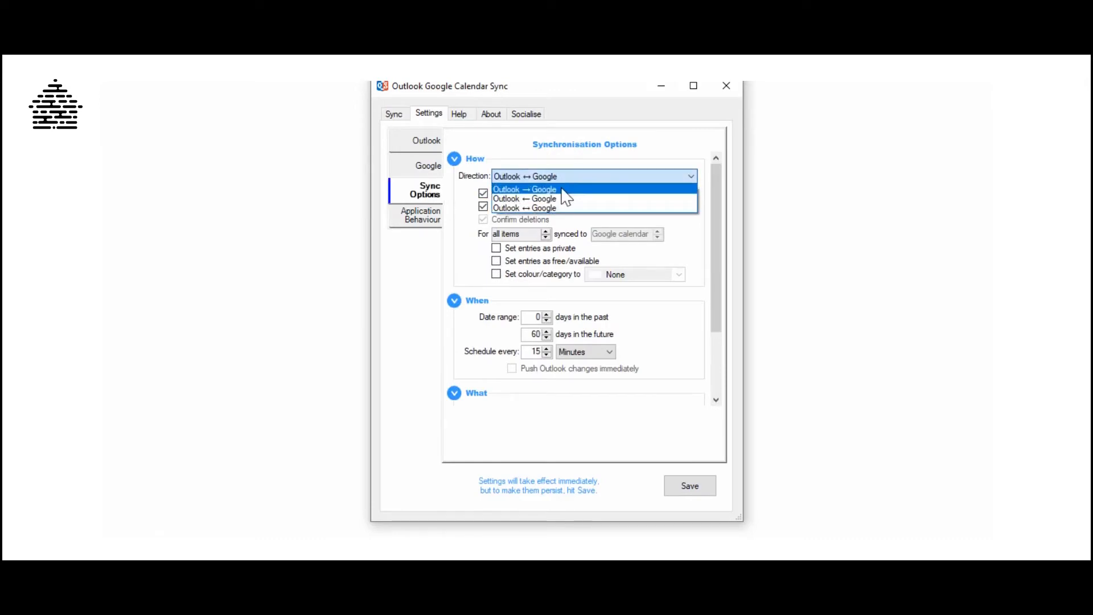
click(563, 189)
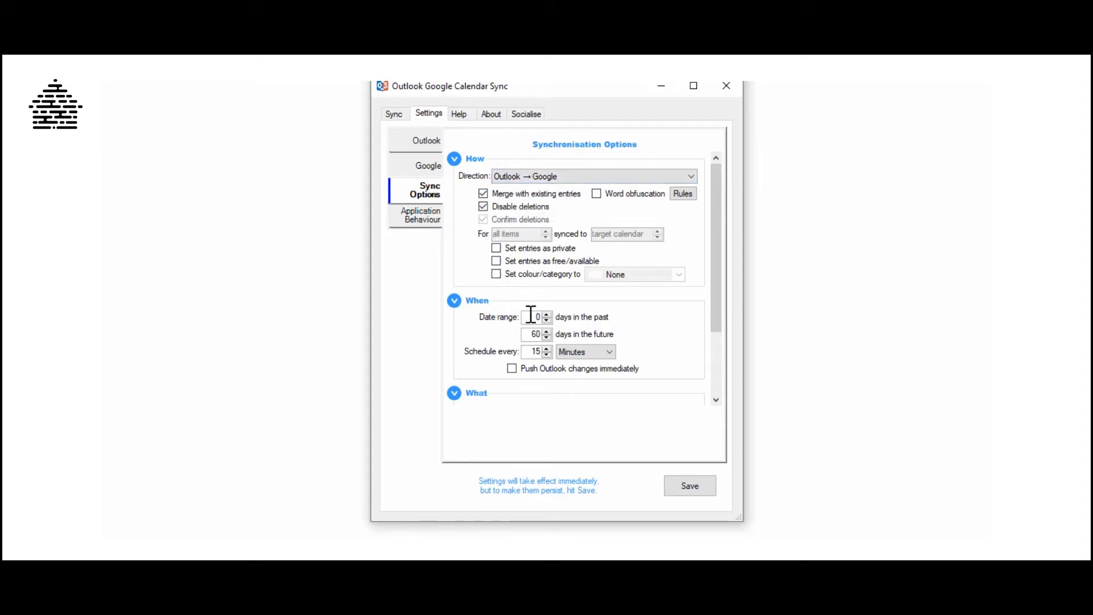
click(547, 314)
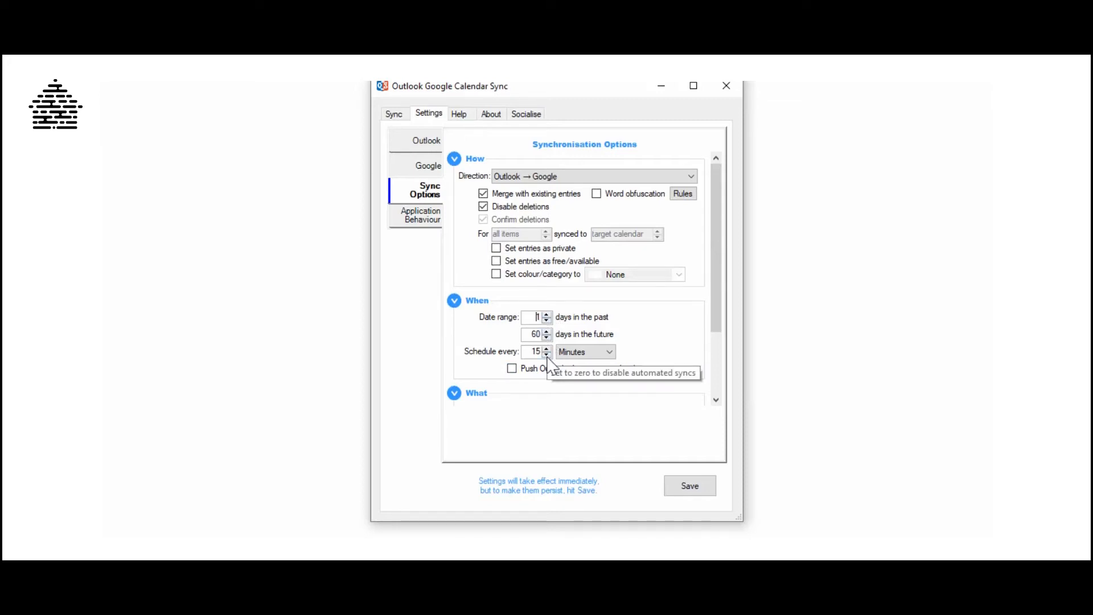
- Try an hourly schedule with lower intervals for the automatic syncs and return it to every 15 minutes
click(569, 352)
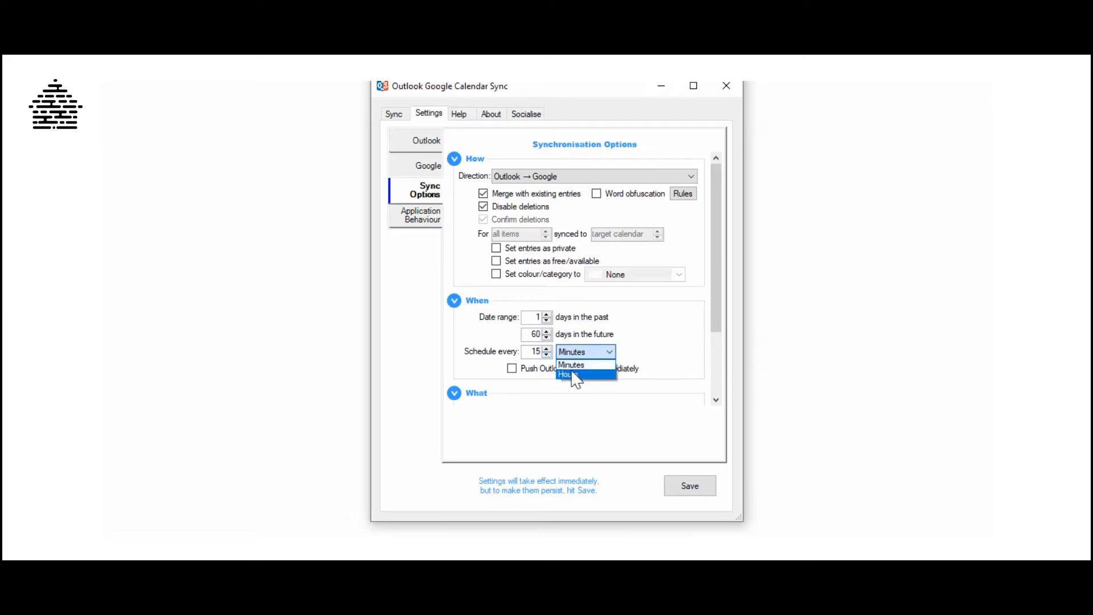
click(570, 370)
click(546, 354)
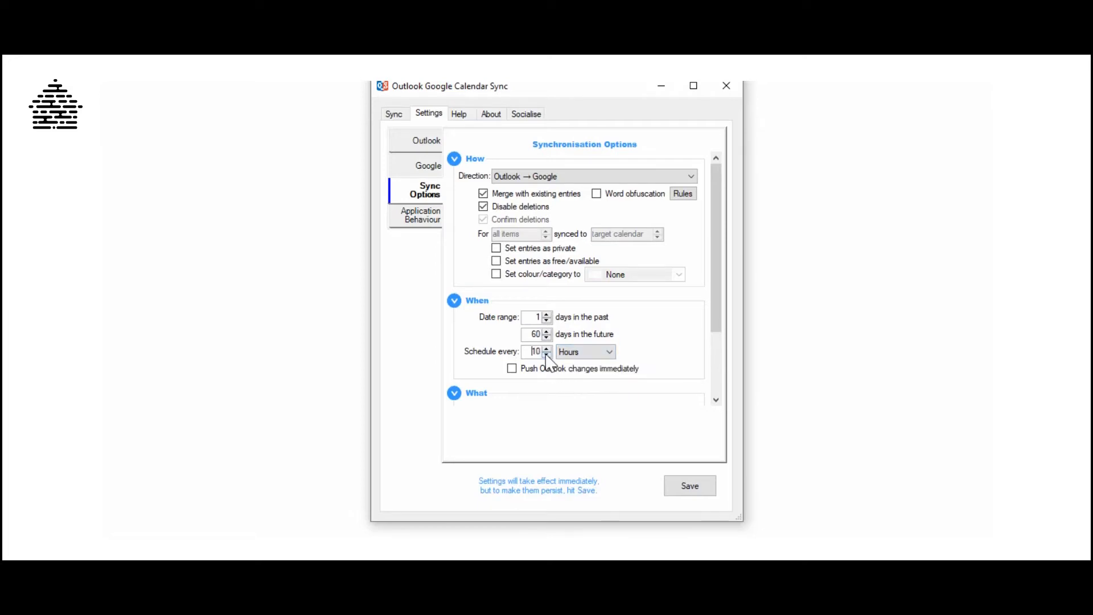
click(546, 354)
click(570, 352)
click(569, 370)
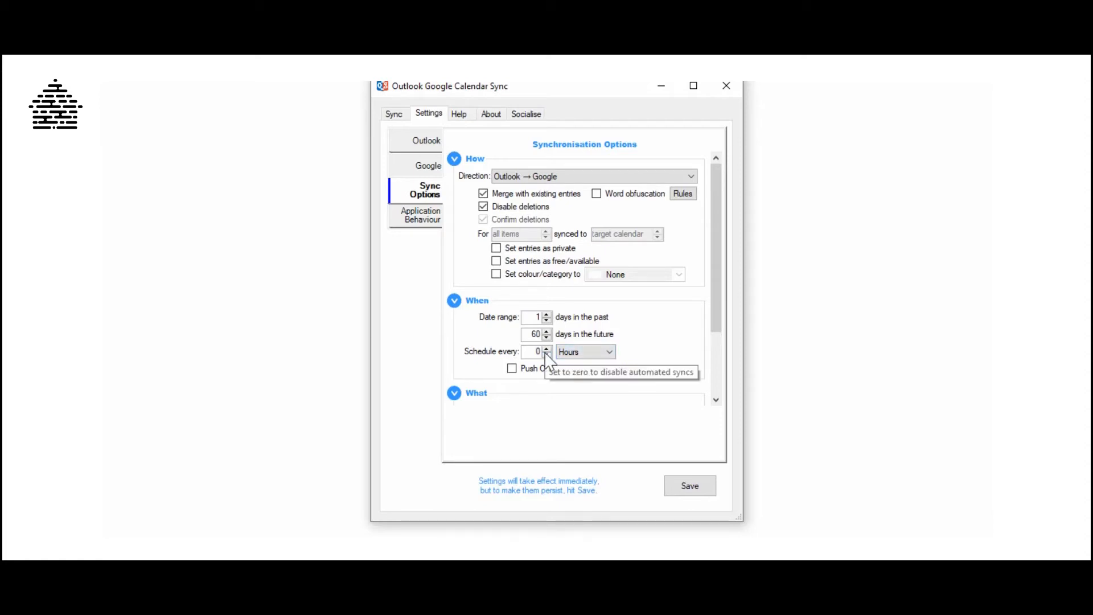
click(581, 352)
click(584, 361)
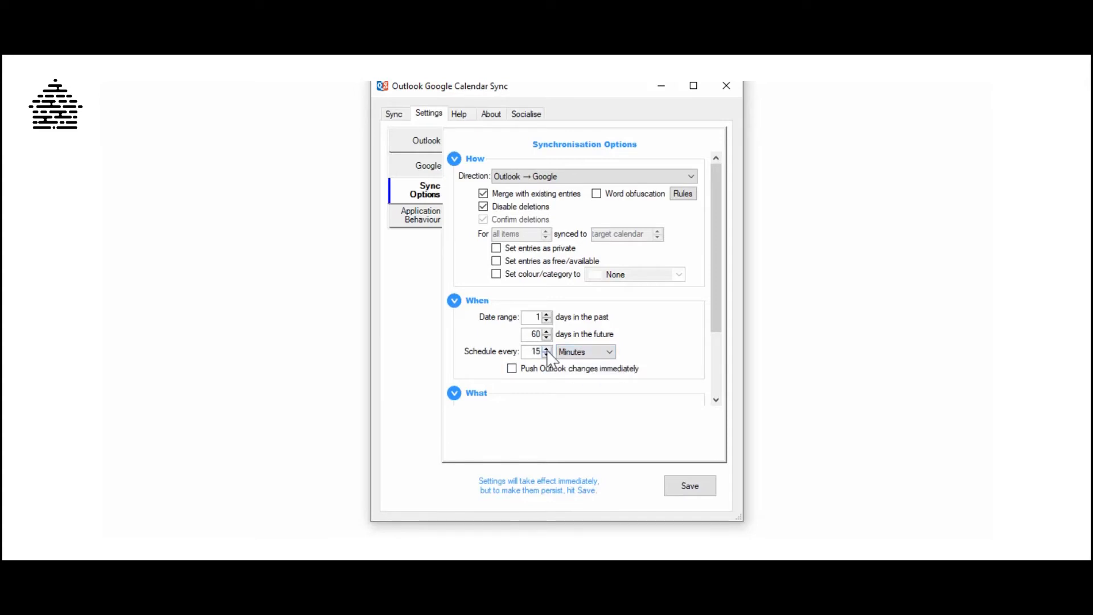
- Review which attributes are included in the sync and save the synchronisation settings
scroll(511, 309, down, 3)
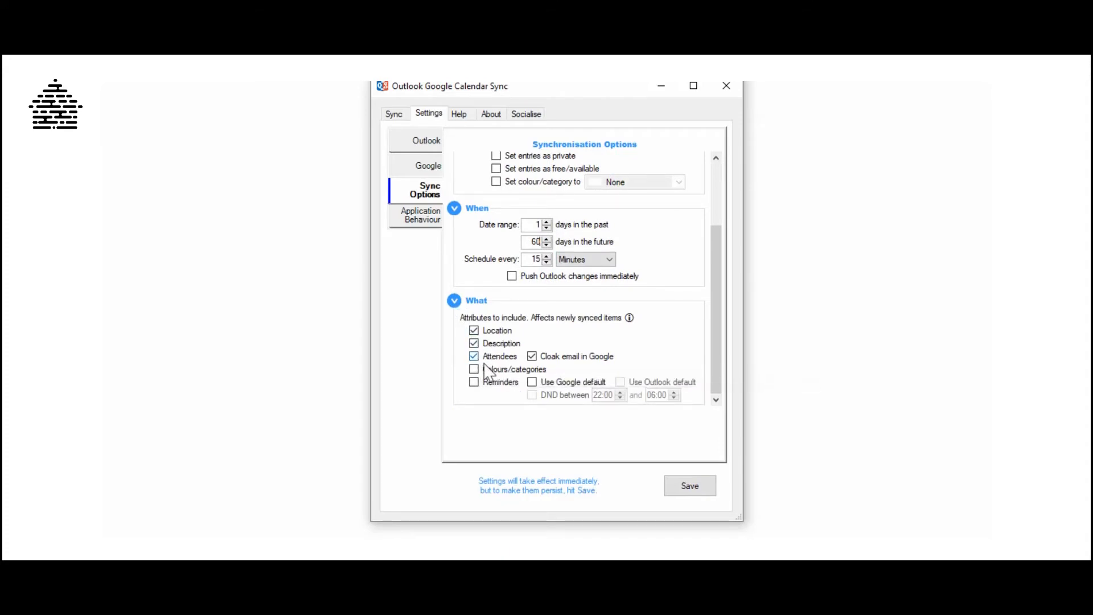
scroll(547, 359, up, 1)
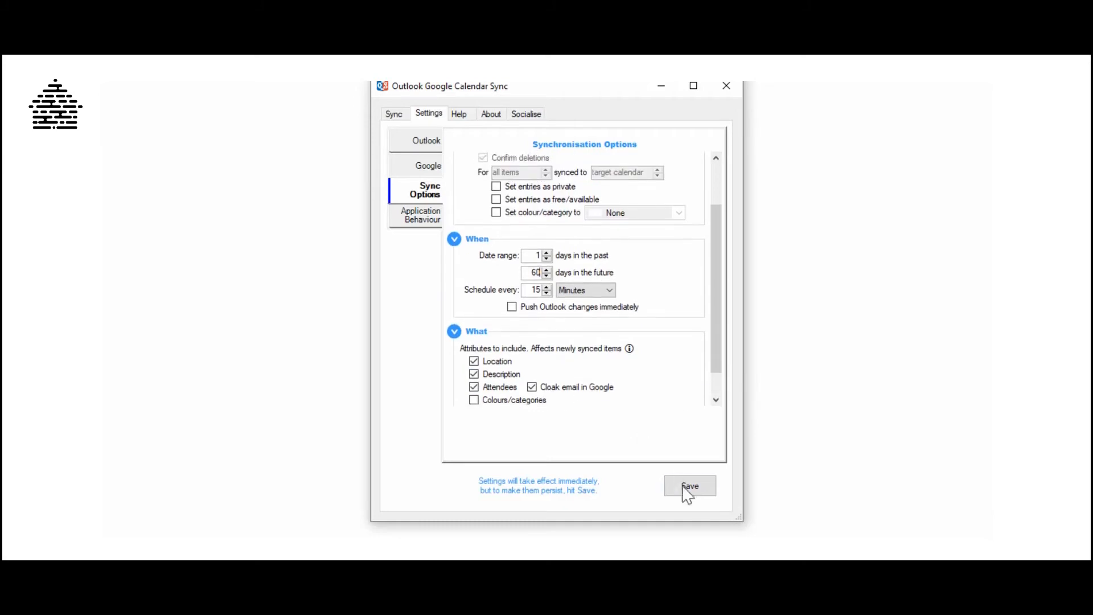
click(690, 489)
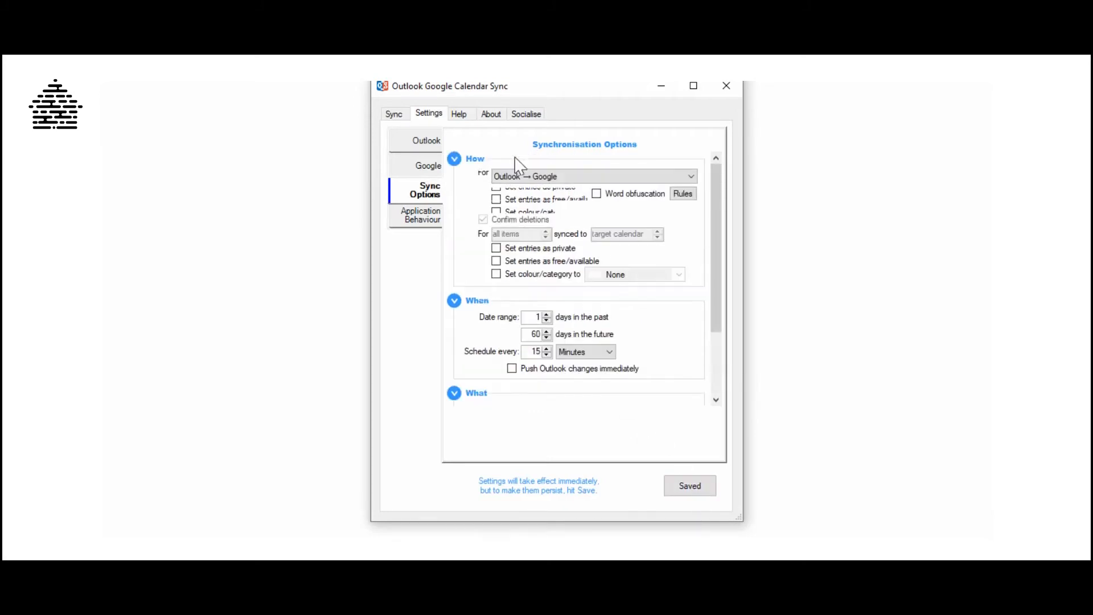
- Change the sync direction to Outlook ← Google with the schedule at 0 minutes and check the included attributes
scroll(512, 183, up, 2)
click(558, 178)
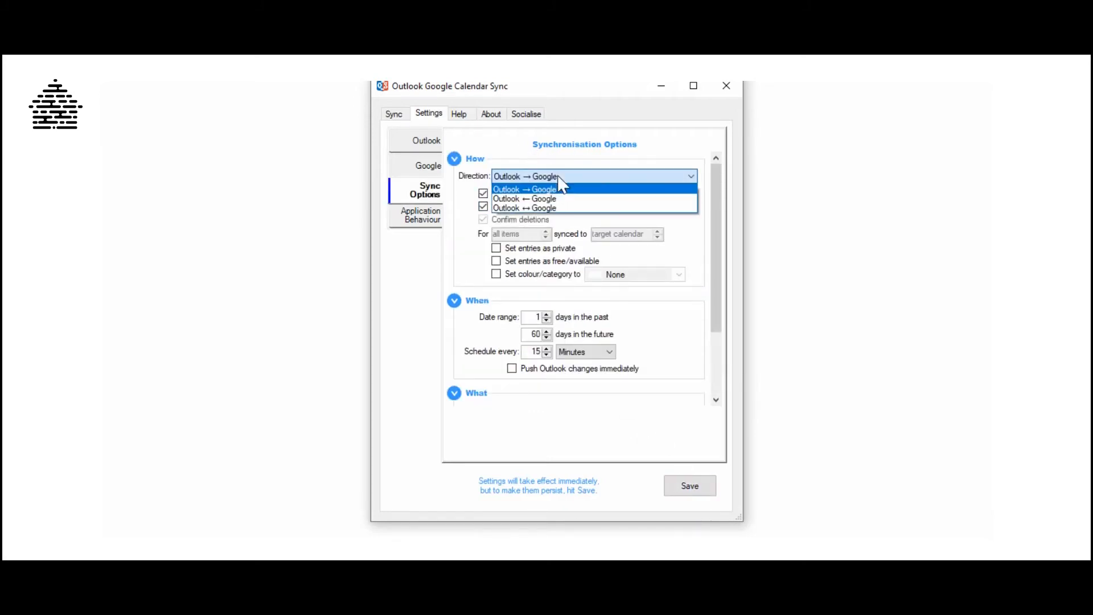
click(544, 200)
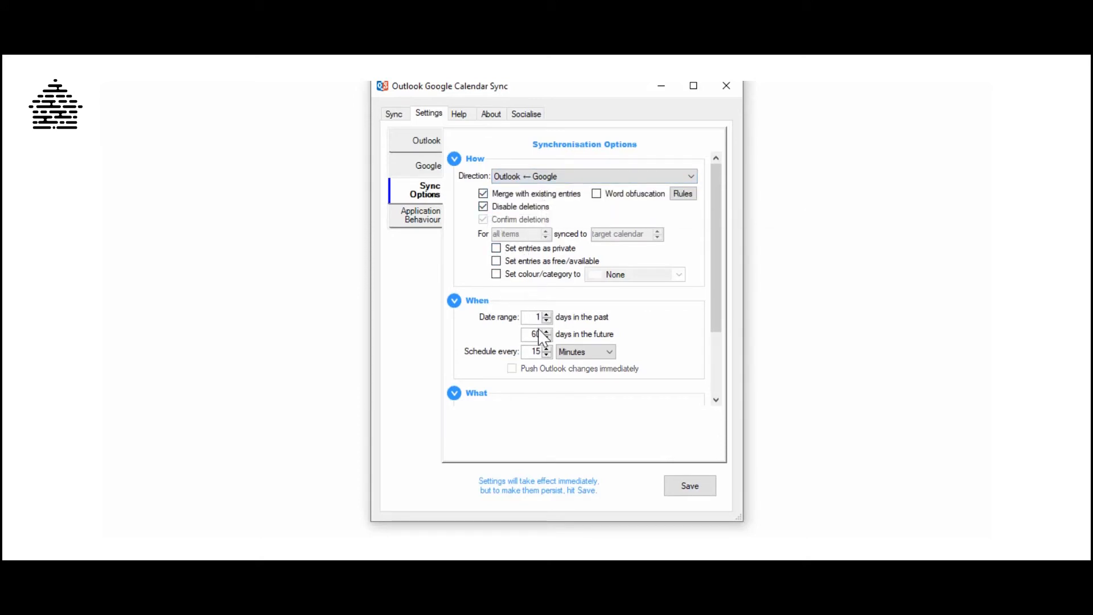
scroll(478, 347, down, 2)
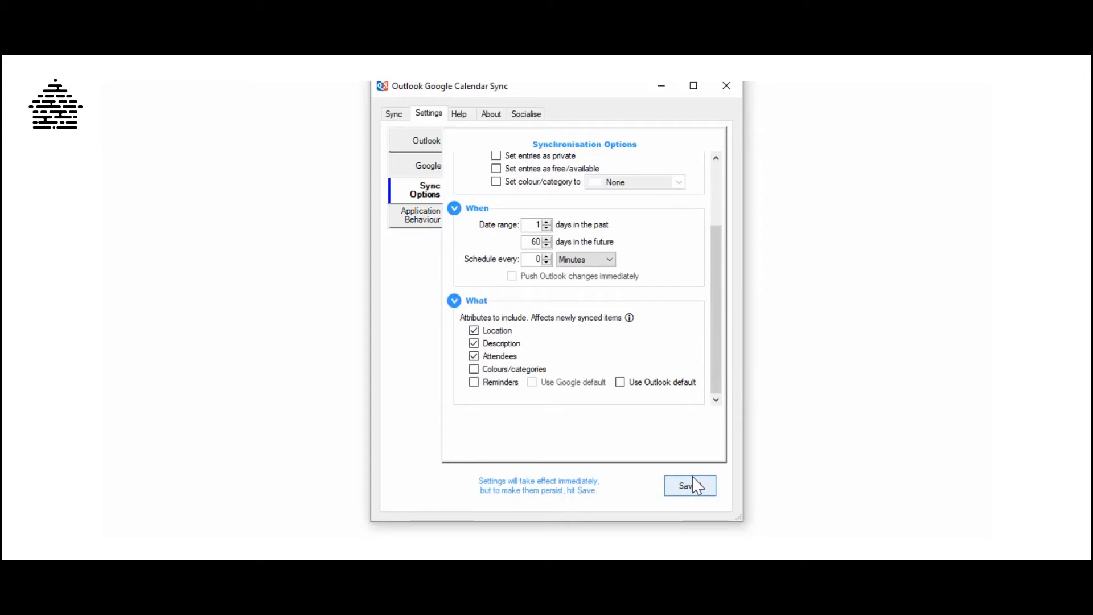
scroll(480, 186, up, 2)
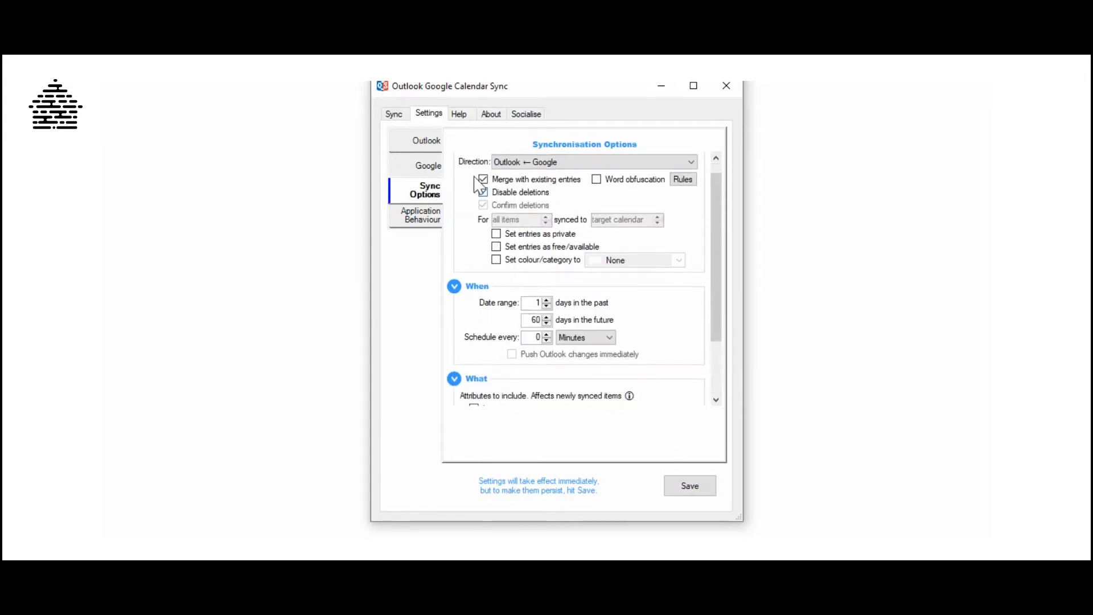
- Set the sync direction to Outlook → Google, the date range to 12 days in the past and the schedule to every 15 minutes
click(513, 165)
click(516, 172)
click(512, 355)
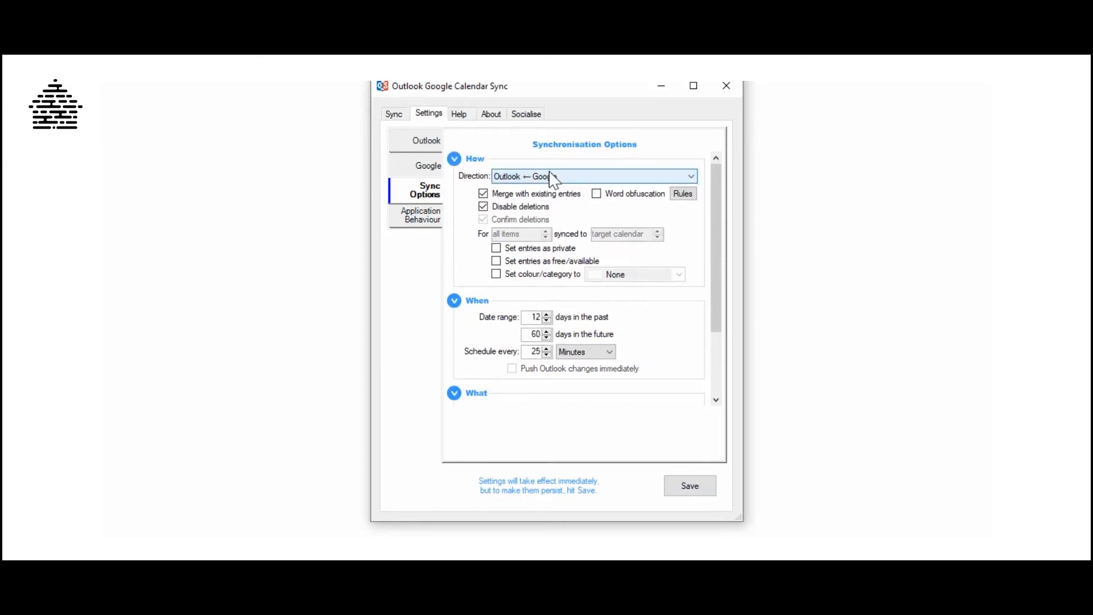
click(551, 174)
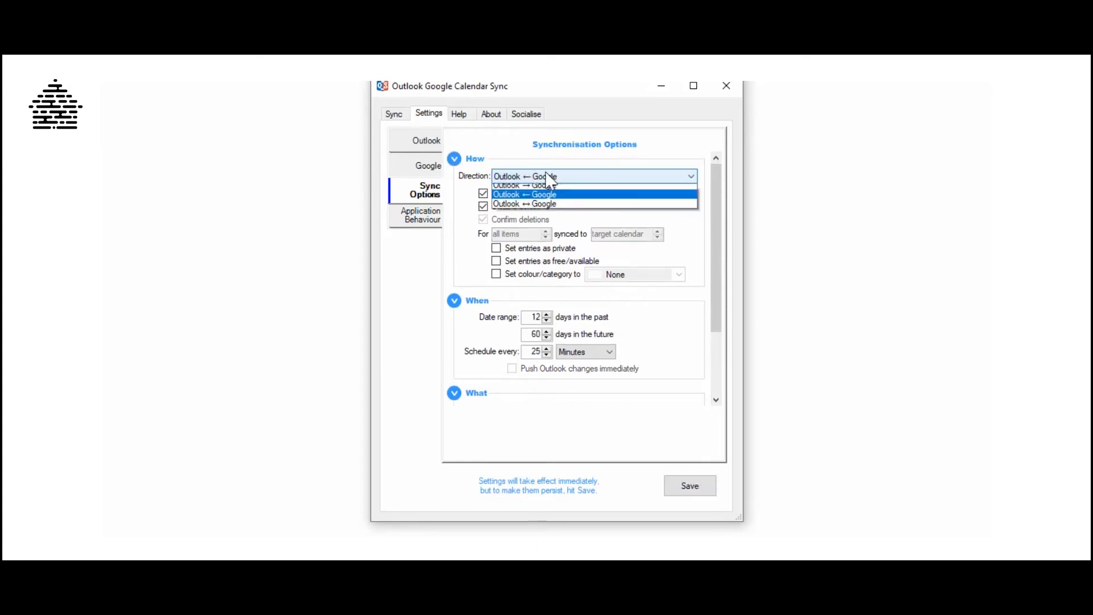
click(548, 185)
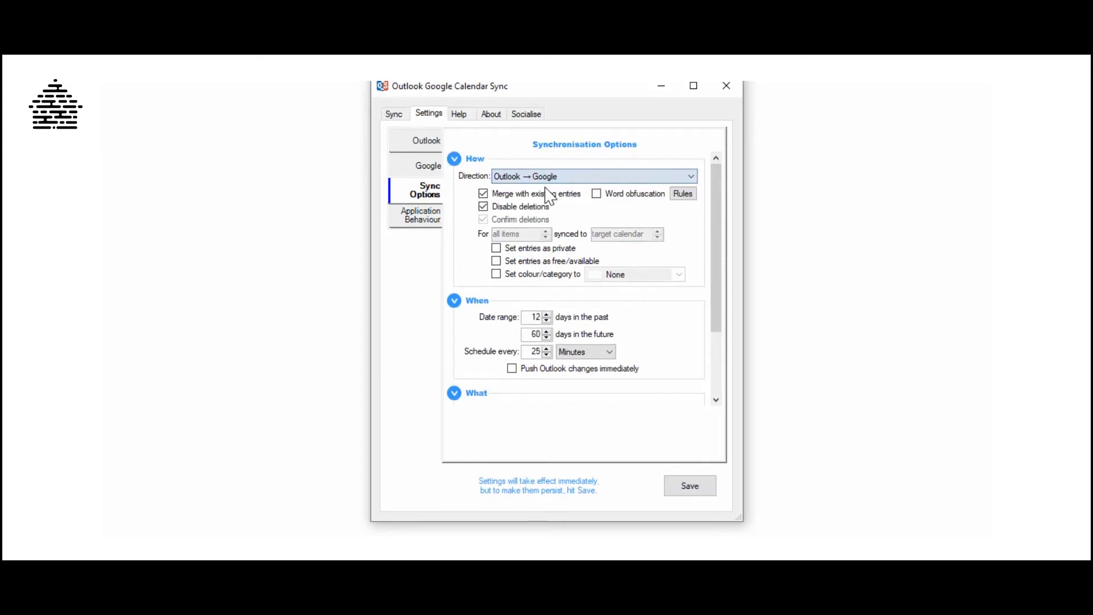
click(546, 355)
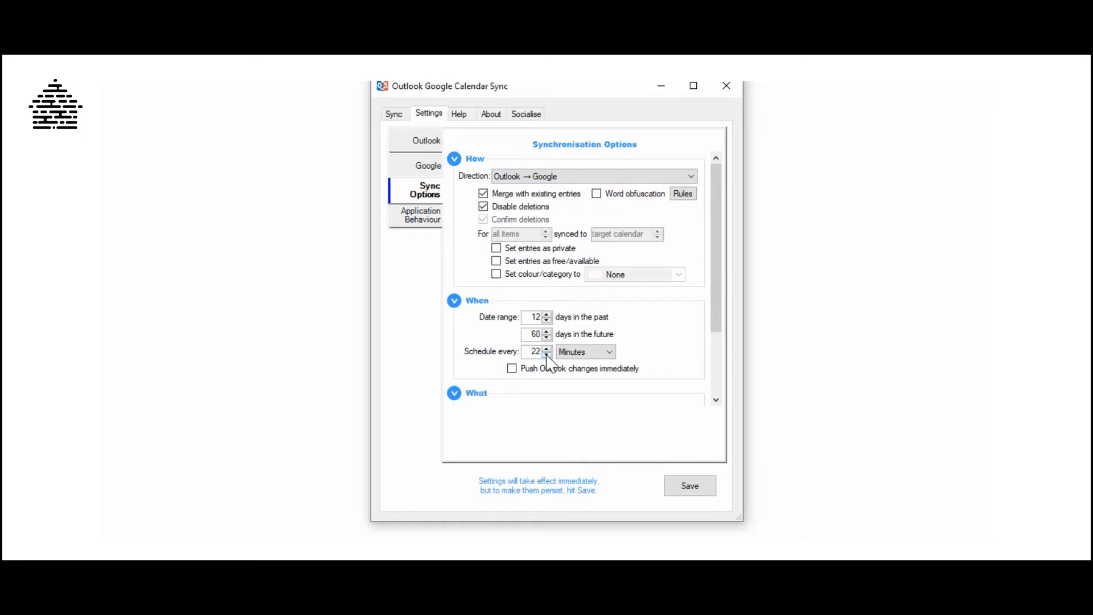
click(546, 355)
- Try the sync directions Outlook ← Google and Outlook ↔ Google
click(565, 181)
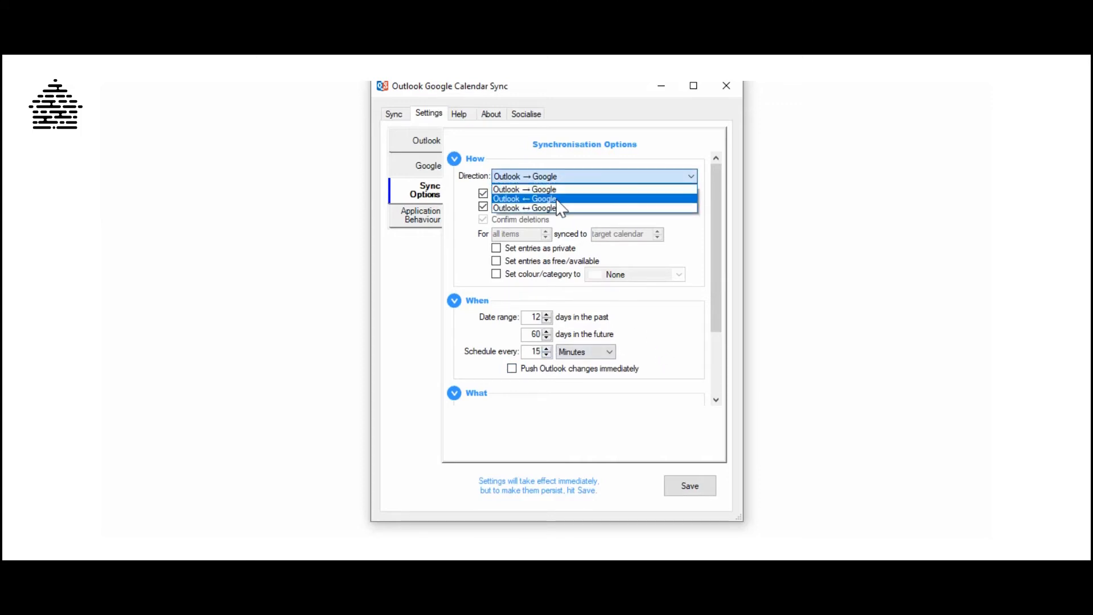
click(555, 203)
click(556, 178)
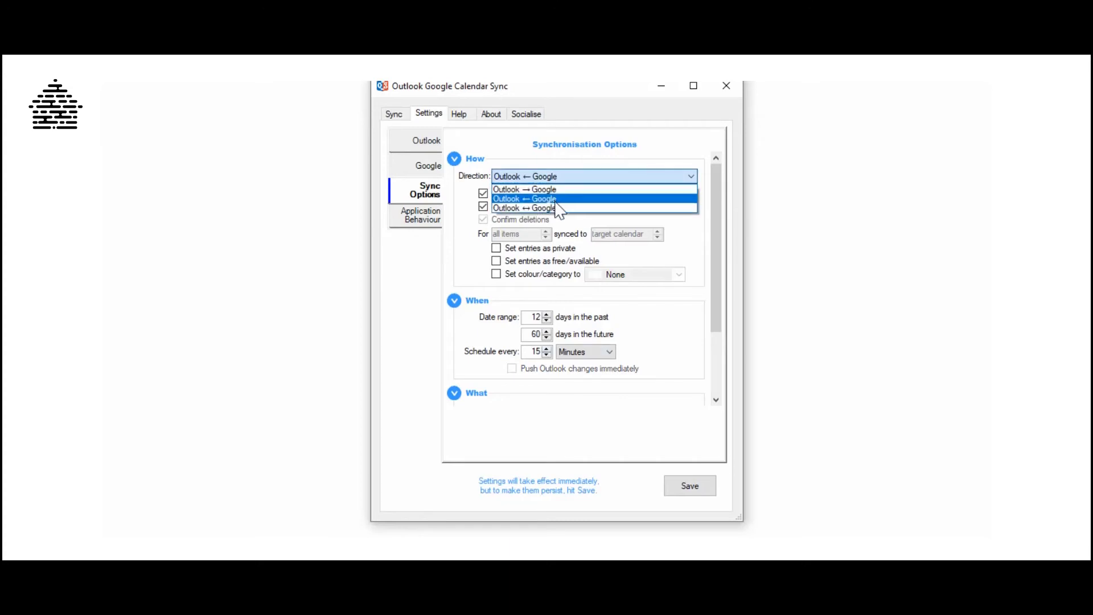
click(556, 213)
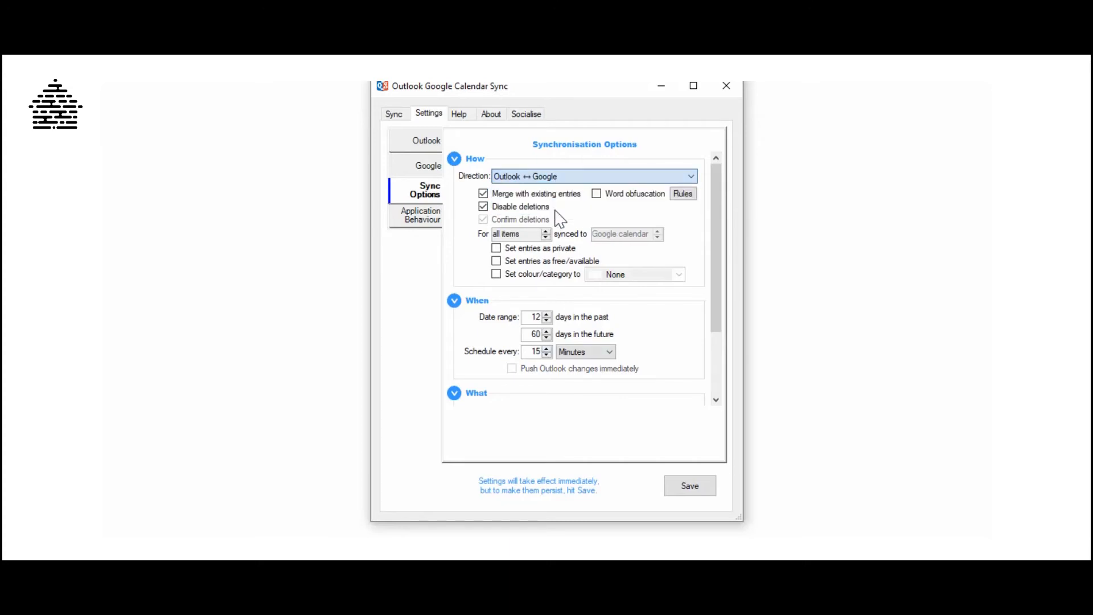
- Return the sync direction to Outlook → Google and save the synchronisation settings
click(571, 176)
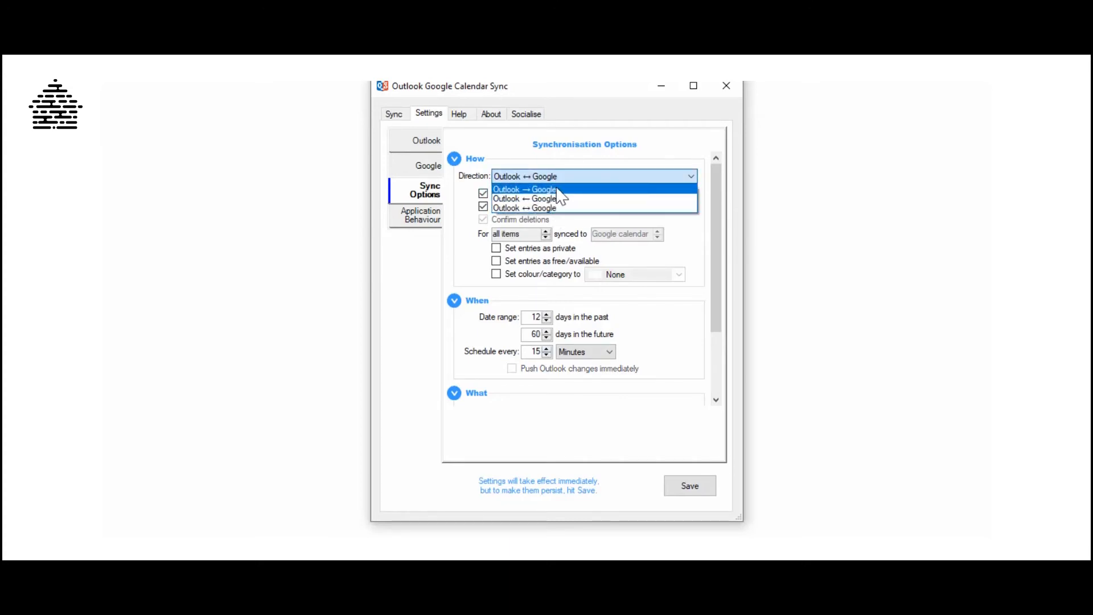
click(557, 190)
click(711, 487)
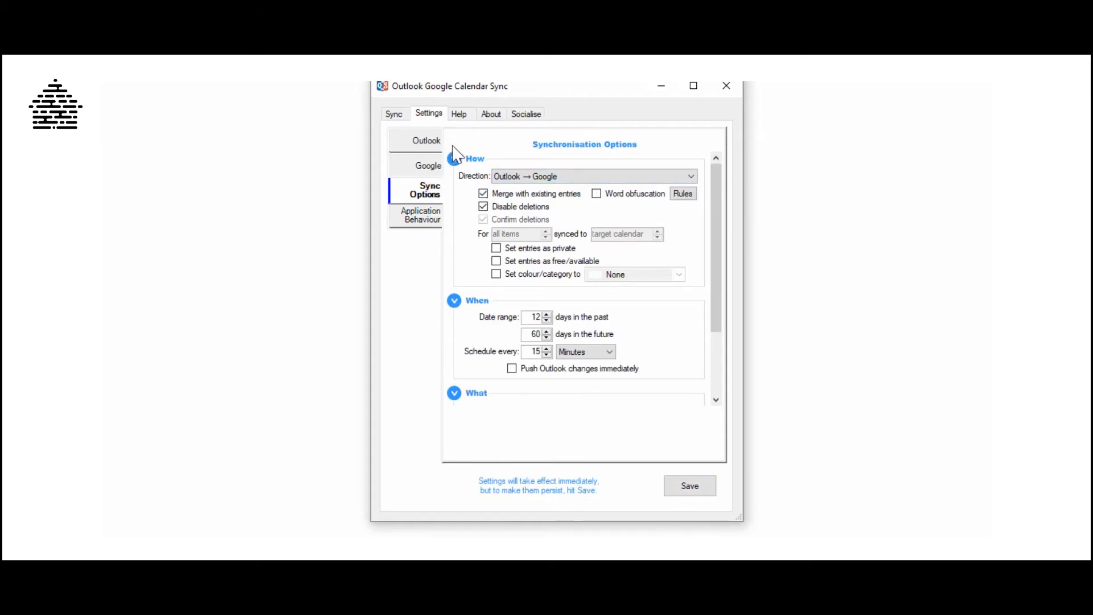
- Start a manual calendar sync and restart it if it gets cancelled
click(390, 117)
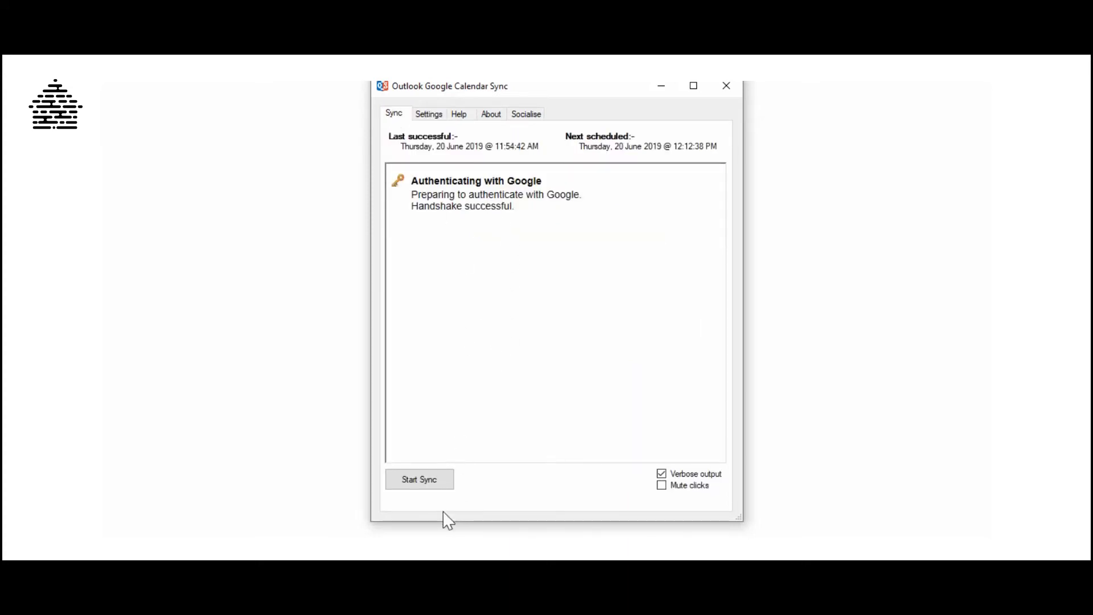
click(444, 480)
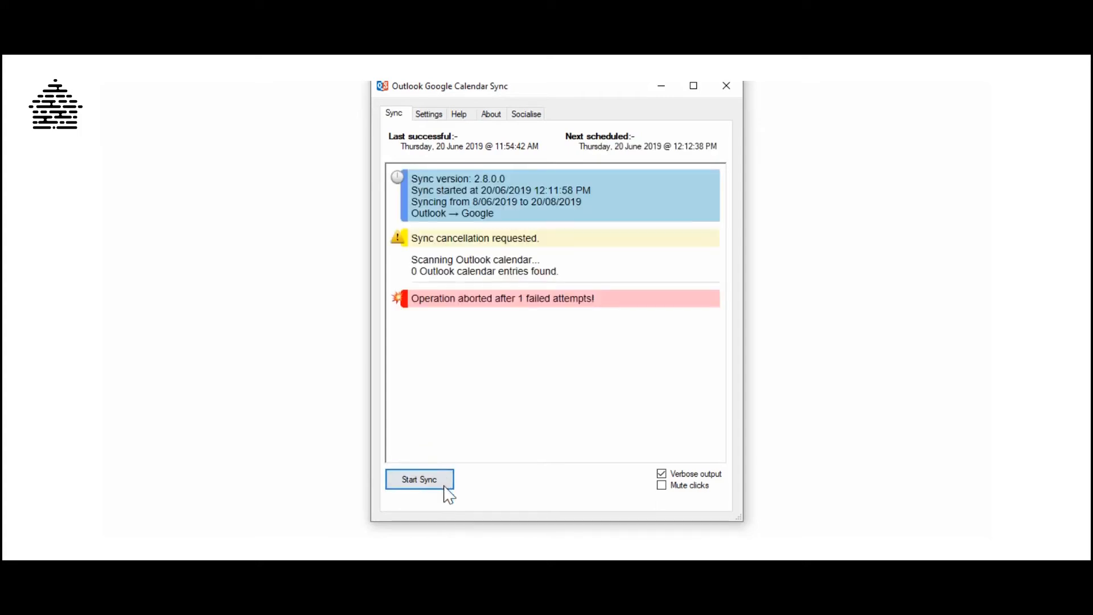
click(444, 487)
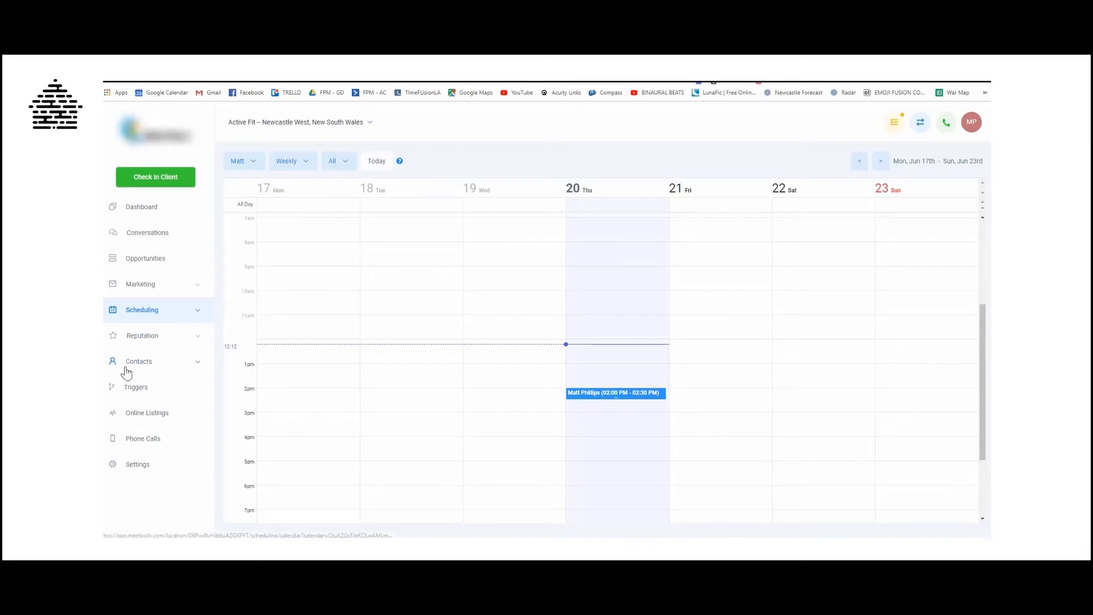
- In the booking system's integration settings, run the Google account connection again and close the business selection window
click(139, 466)
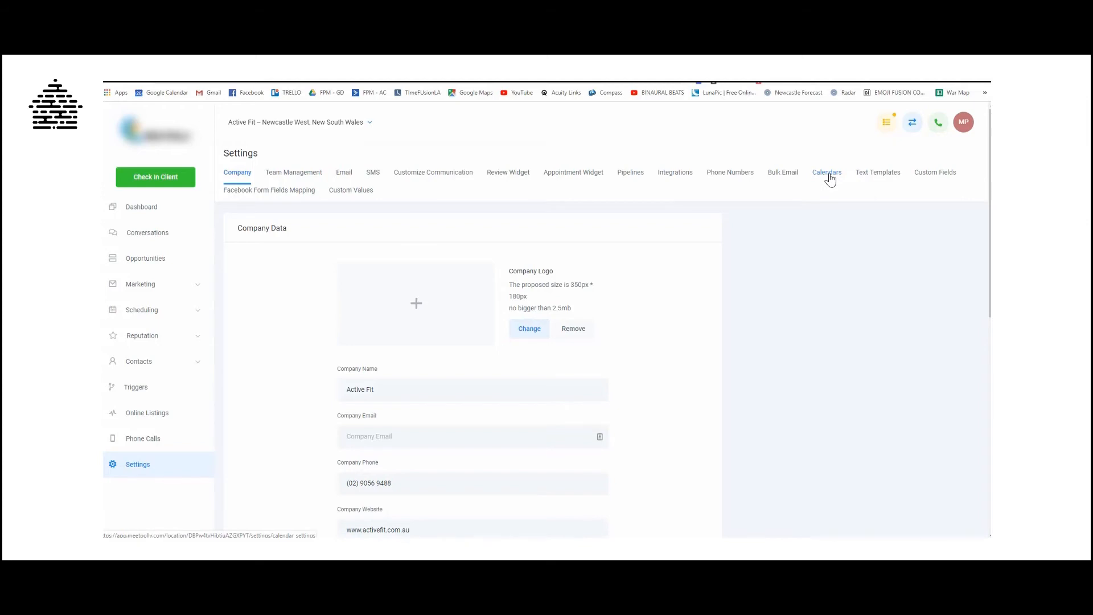
click(685, 181)
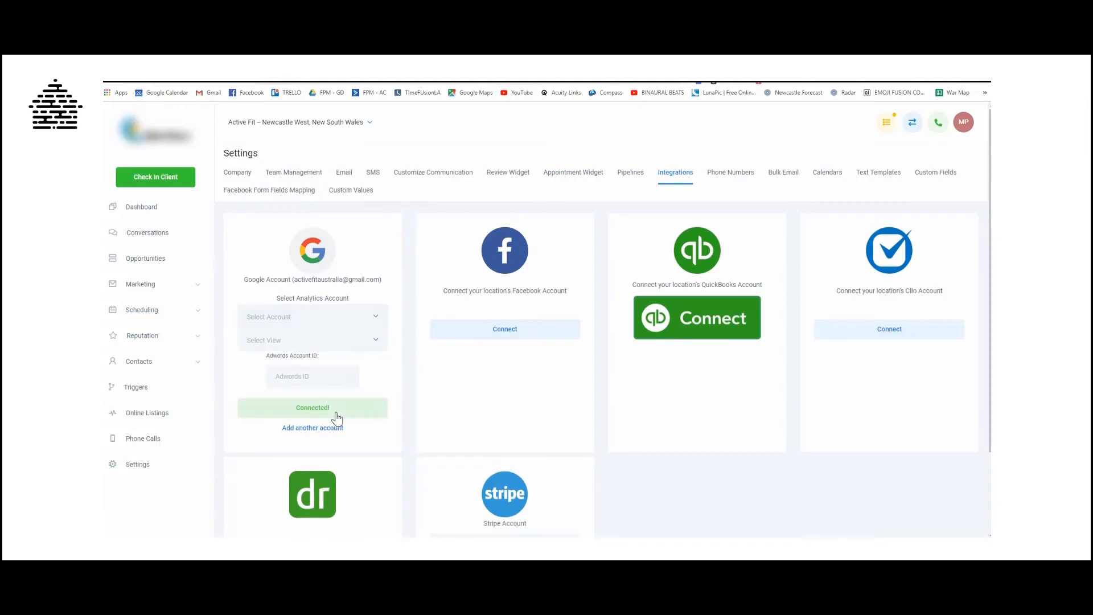
click(351, 402)
click(598, 131)
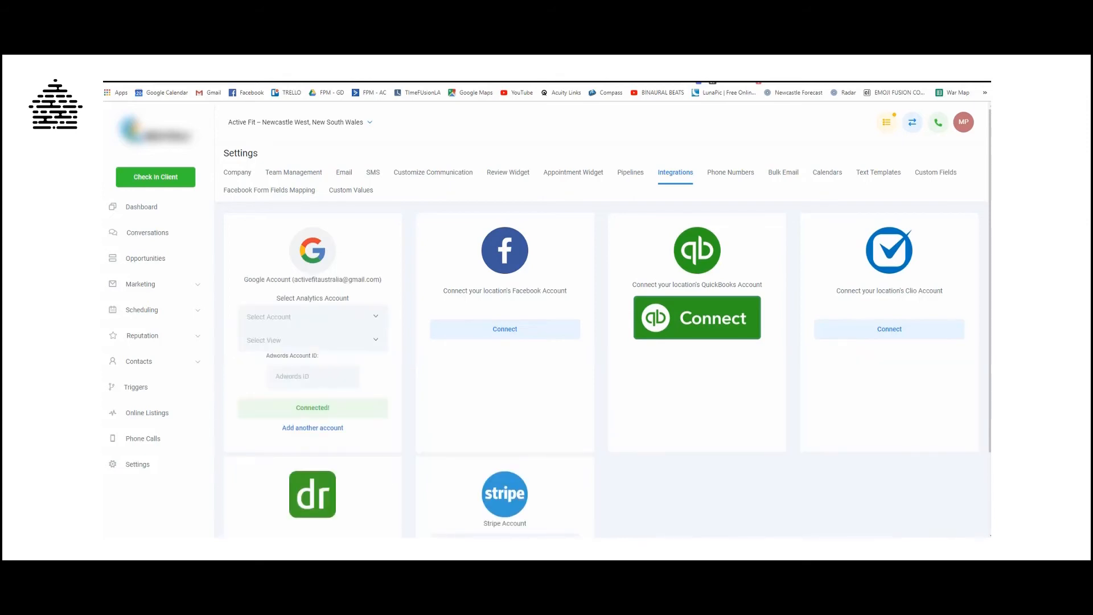
drag(668, 535, 483, 85)
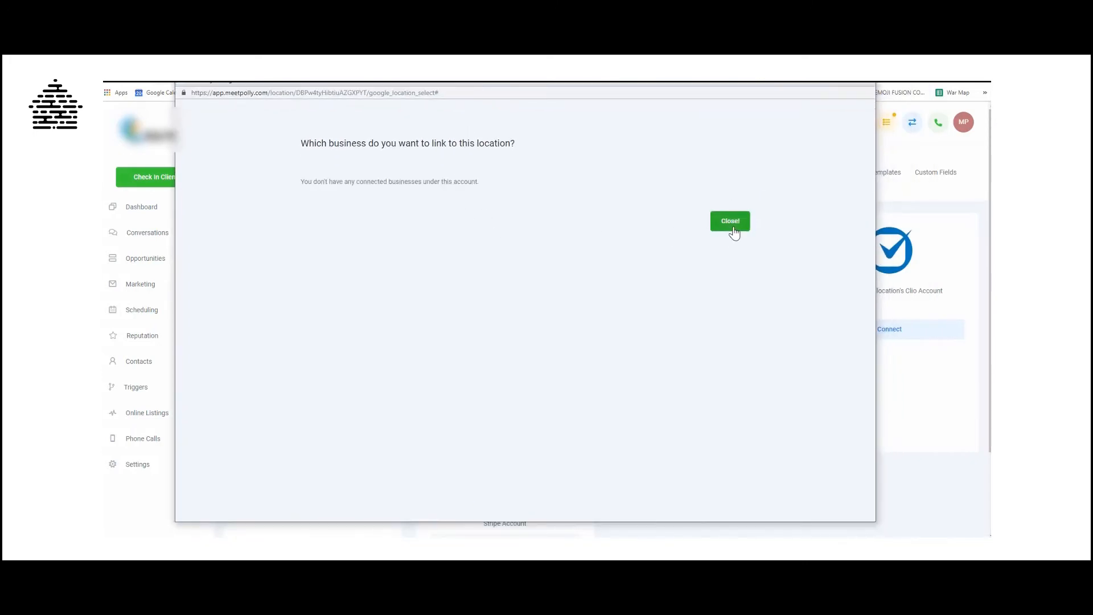
click(732, 223)
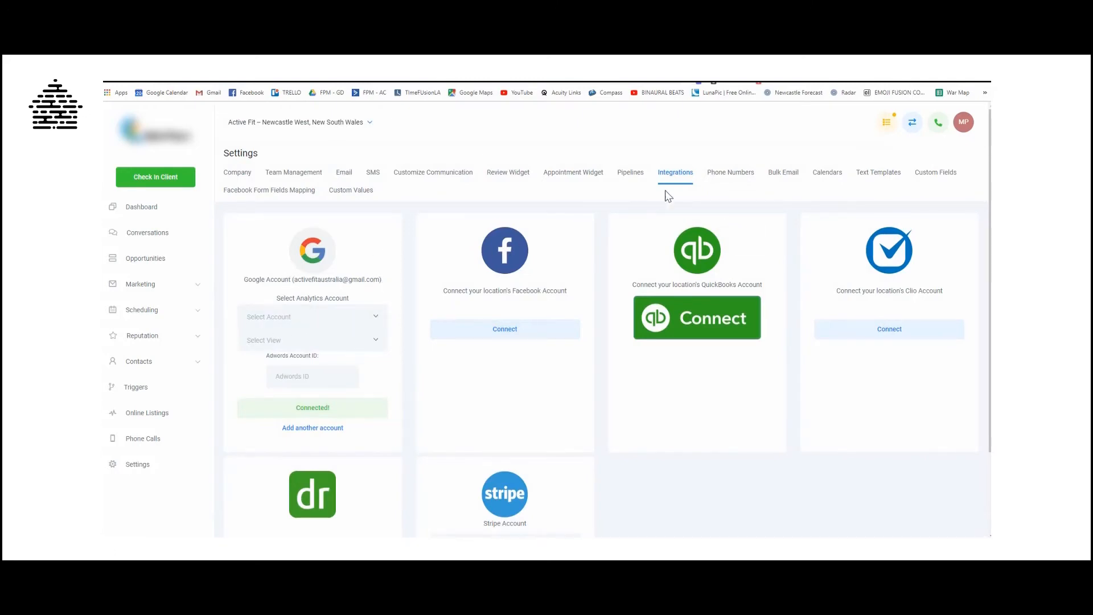
- In the calendar settings, check the linked calendar and sync option of the calendar already integrated with Google, and close it without saving
click(833, 180)
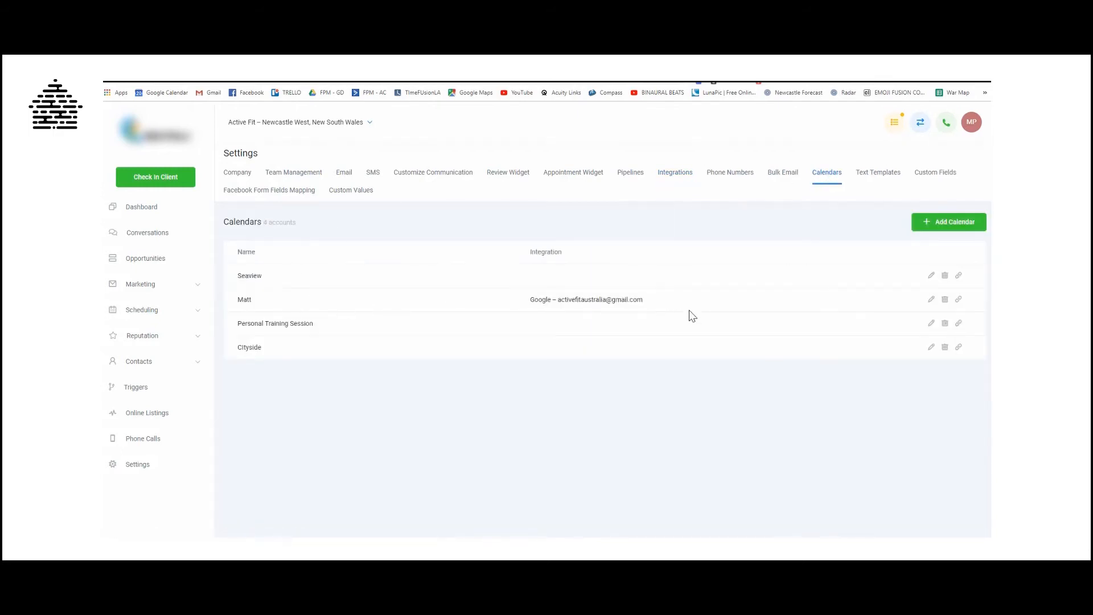
click(931, 299)
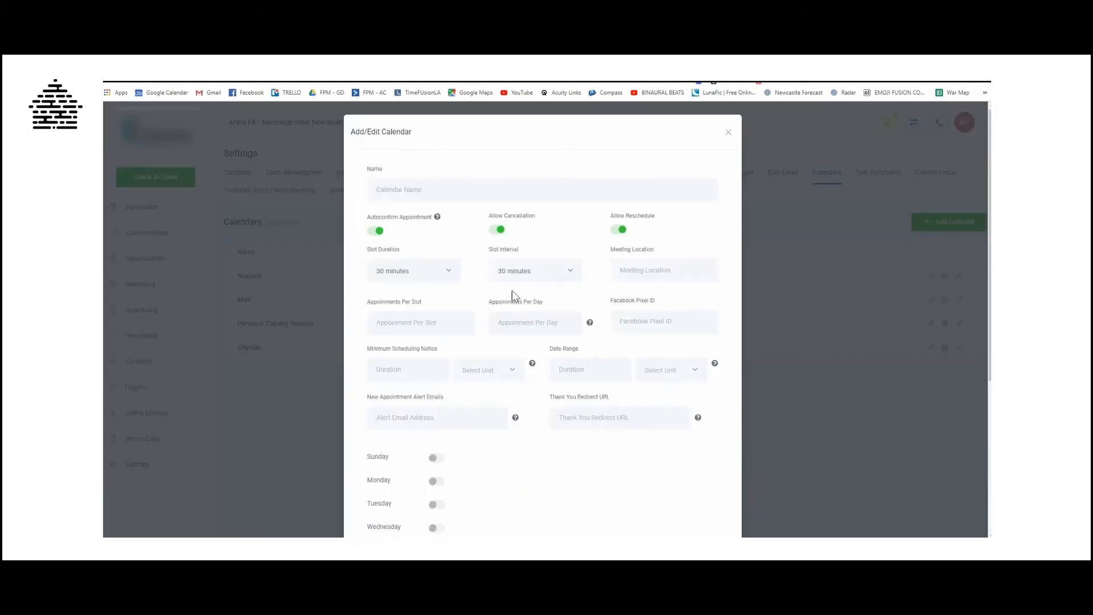
scroll(404, 479, down, 10)
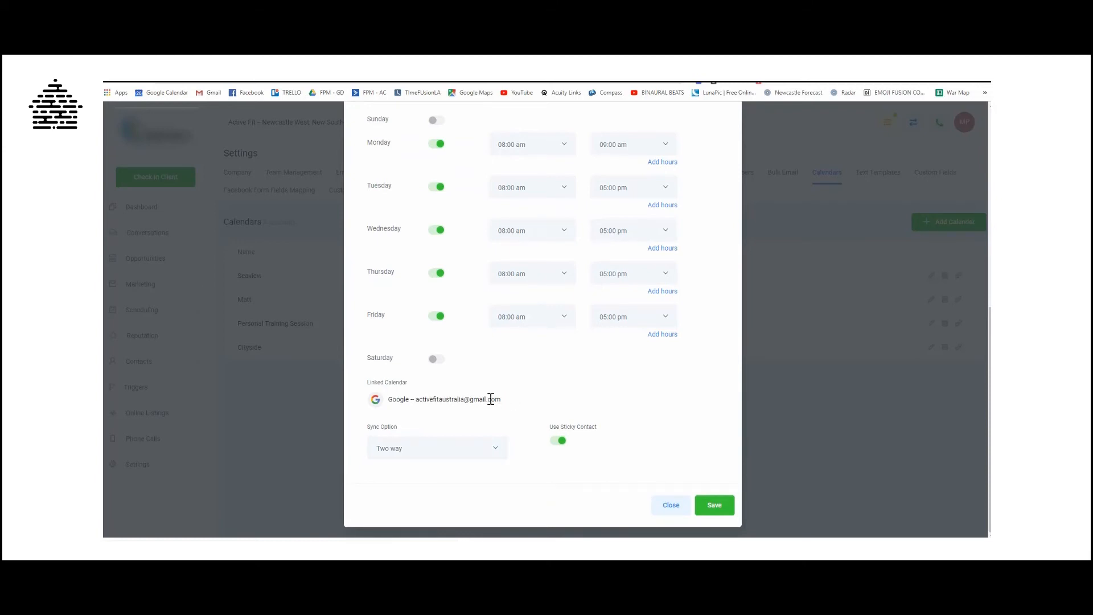
click(671, 505)
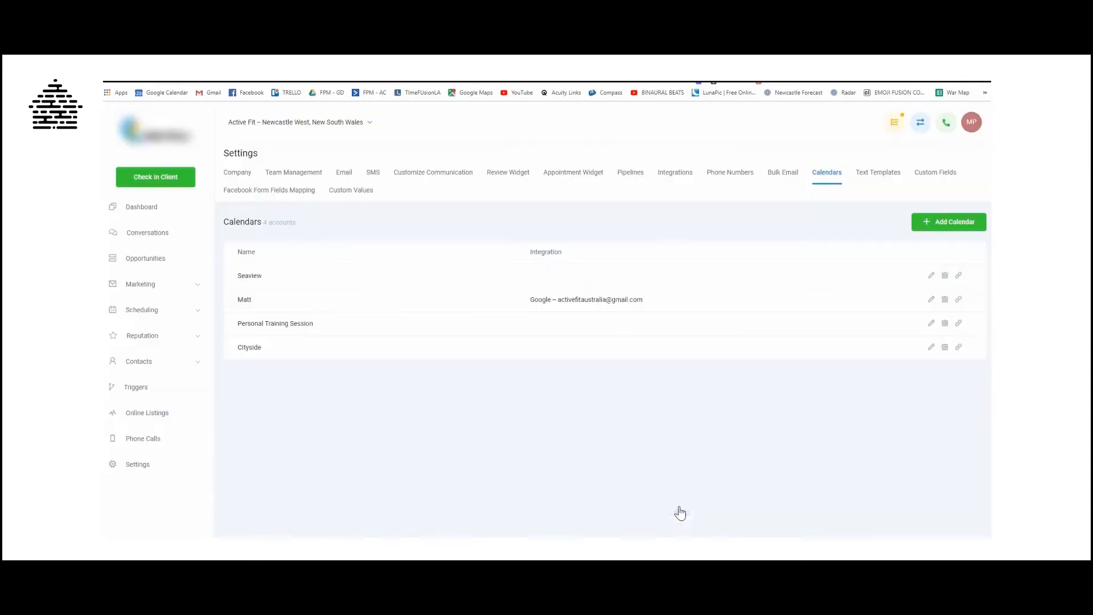
- Link the Seaview calendar to the Google account's main calendar with the Two way sync option and save it
click(932, 277)
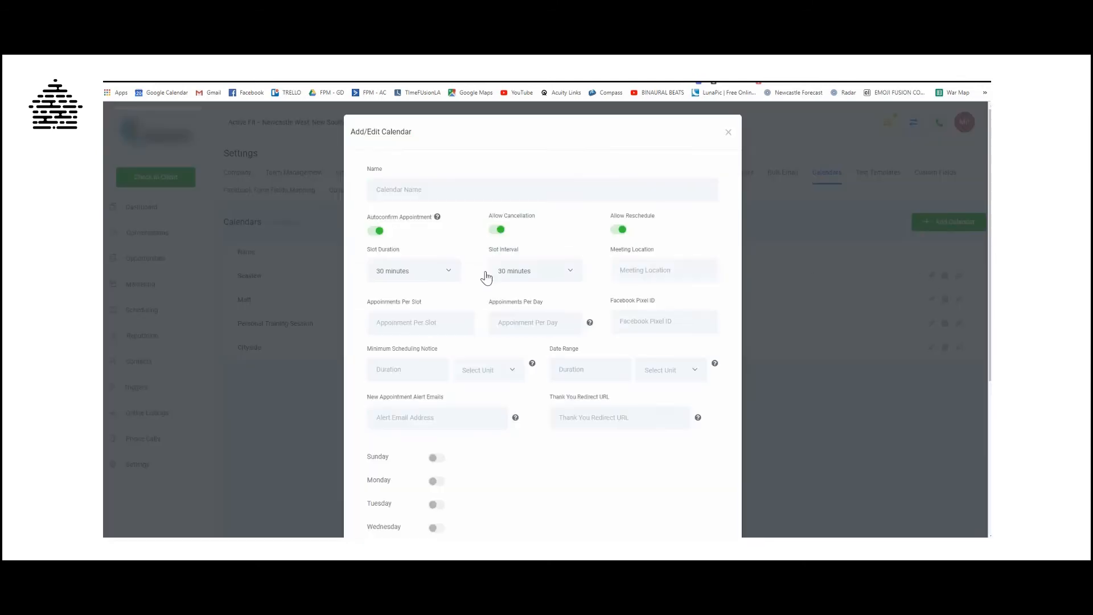
scroll(468, 439, down, 7)
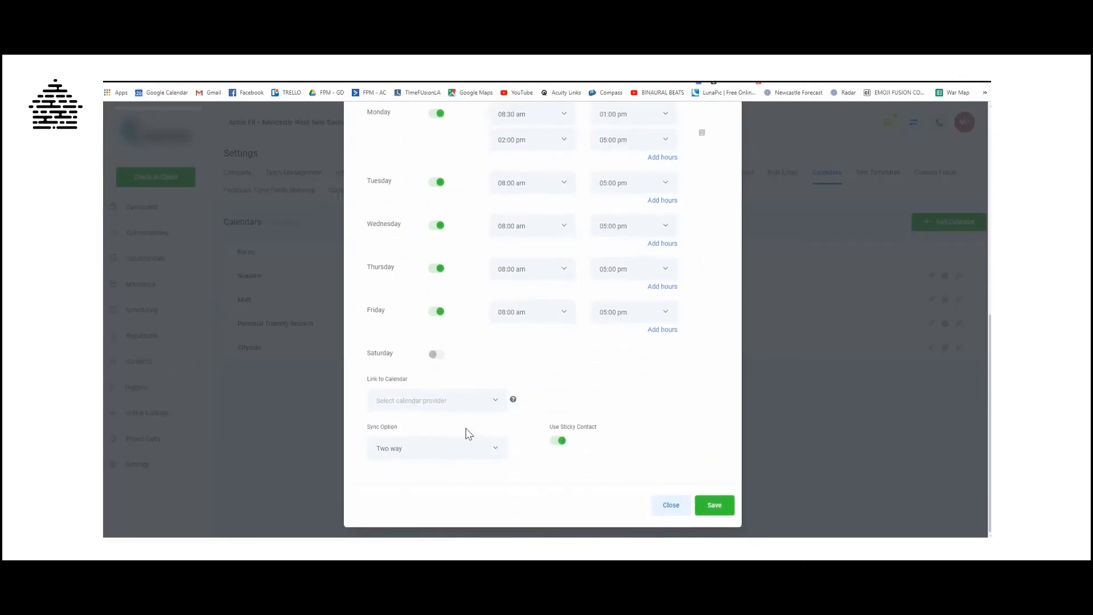
click(454, 403)
click(421, 424)
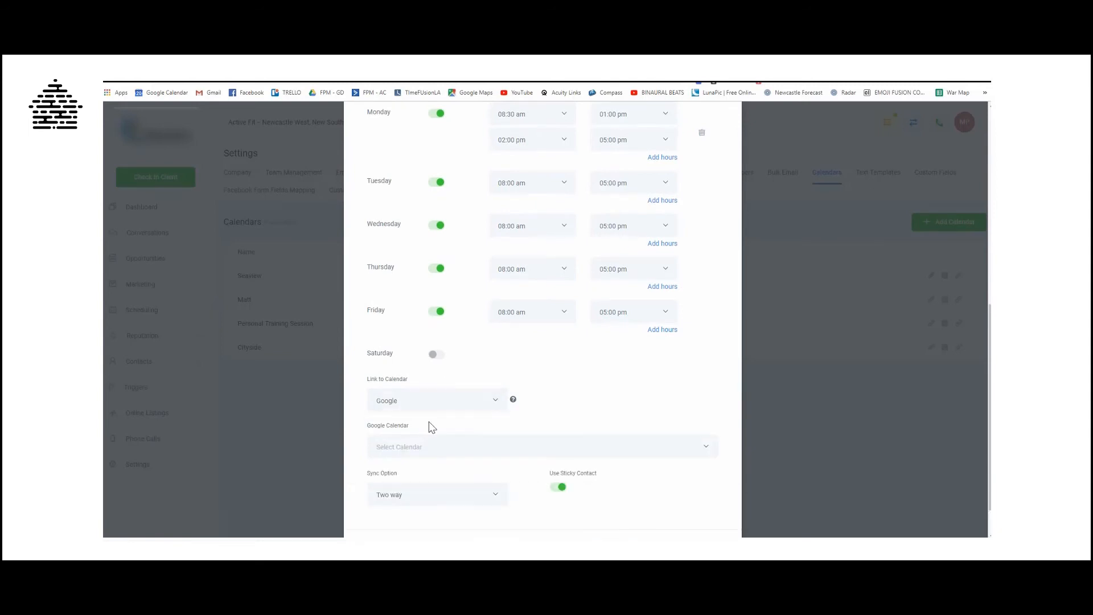
click(430, 453)
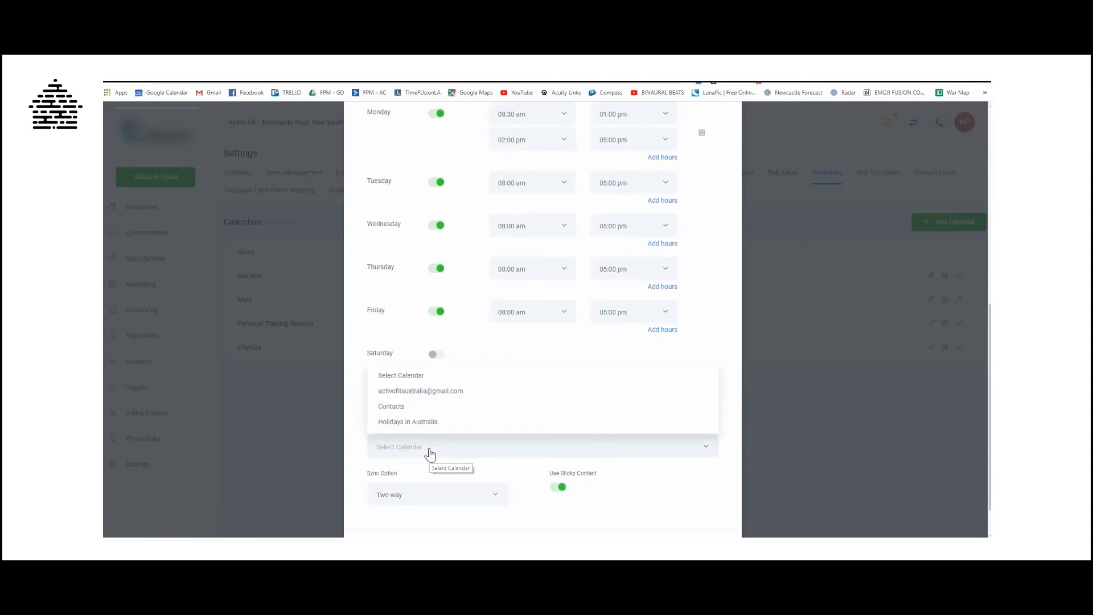
click(434, 393)
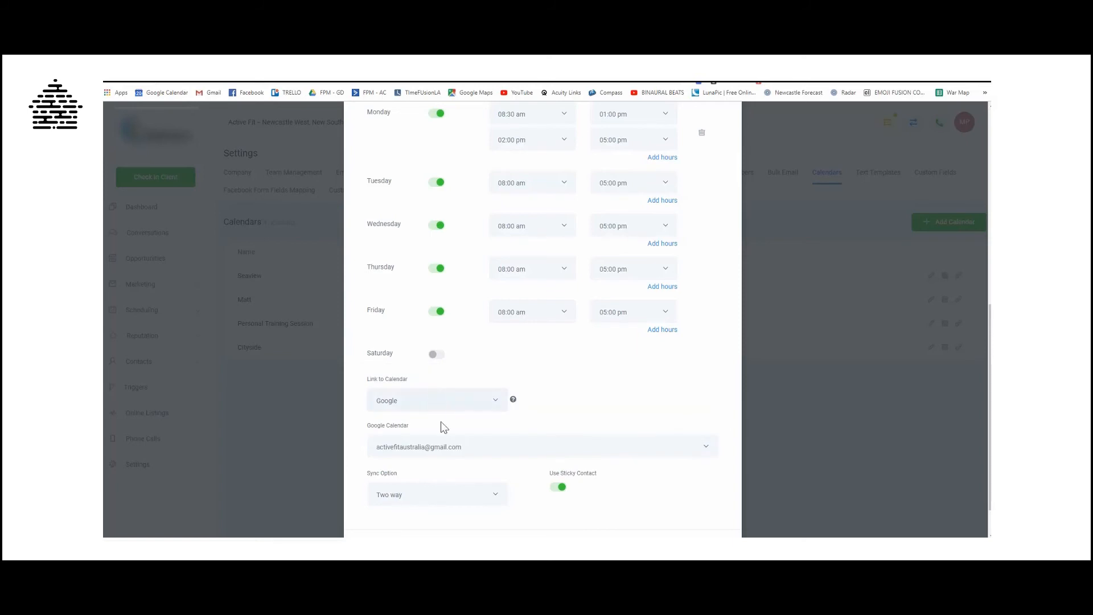
scroll(515, 454, down, 1)
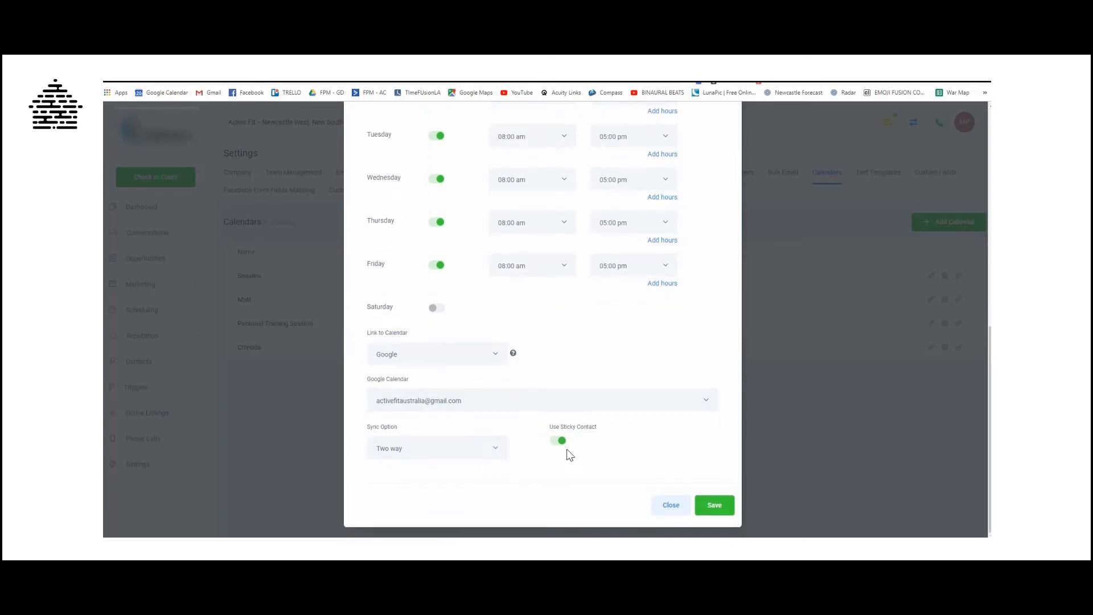
click(728, 513)
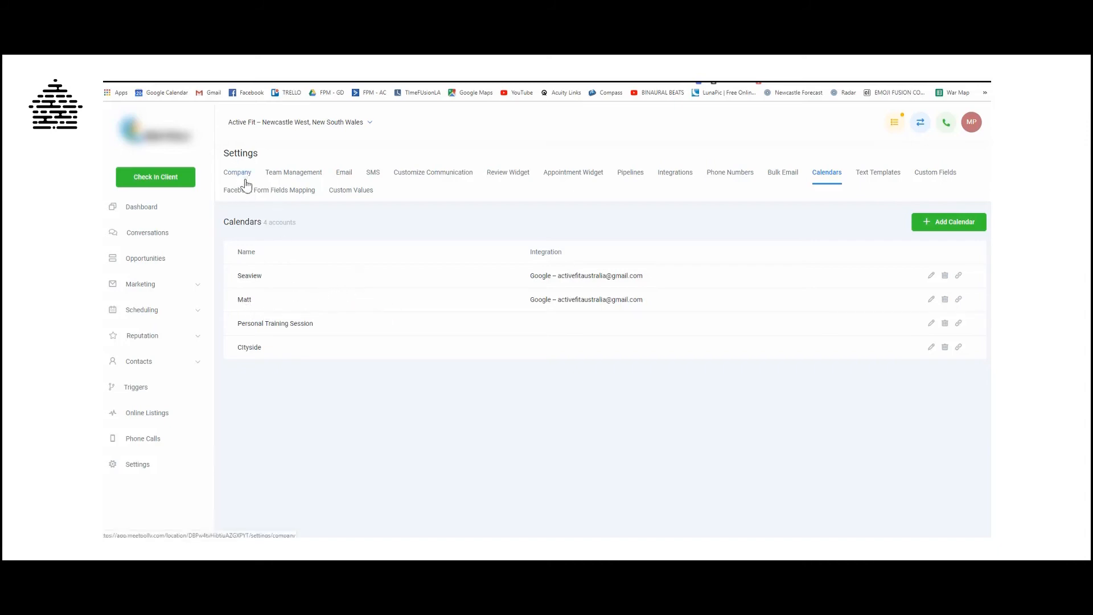
- Compare the week's appointments in the Seaview calendar and the other Google-linked calendar under scheduling
click(146, 310)
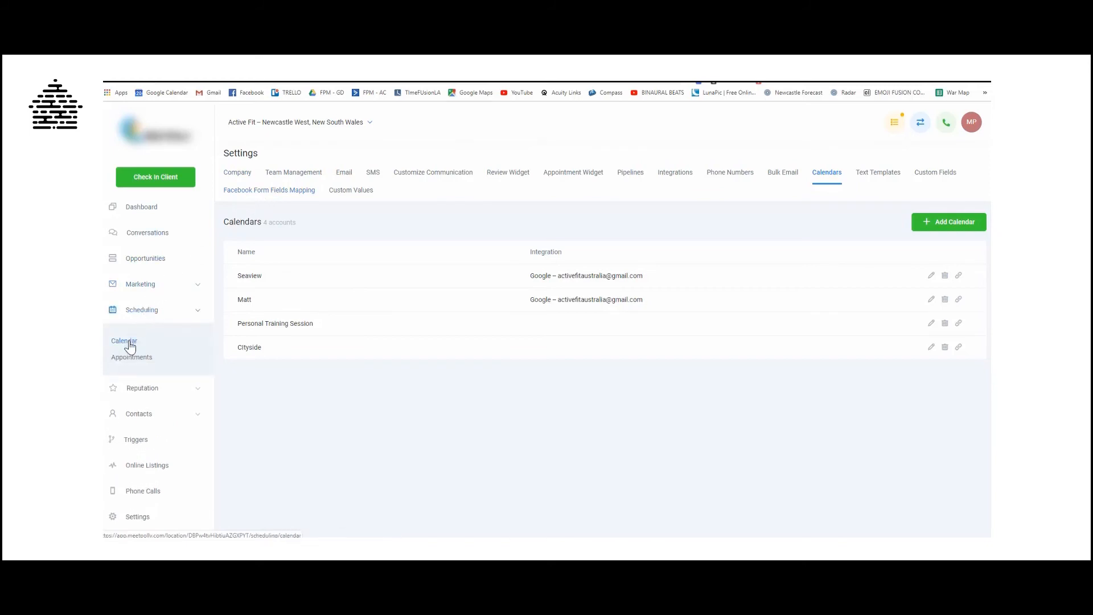
click(129, 342)
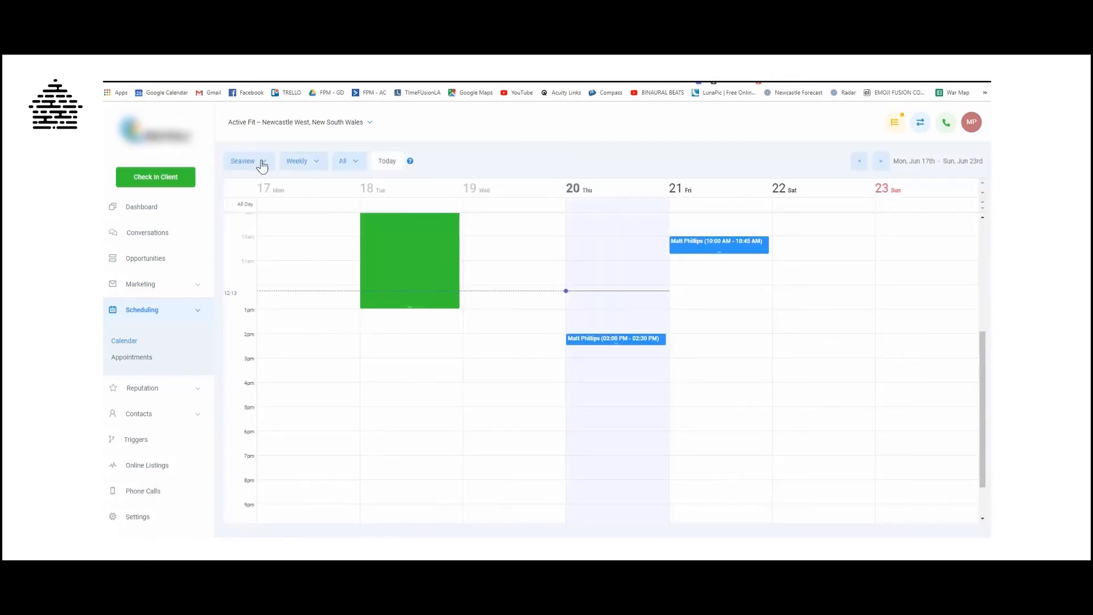
click(262, 163)
click(254, 198)
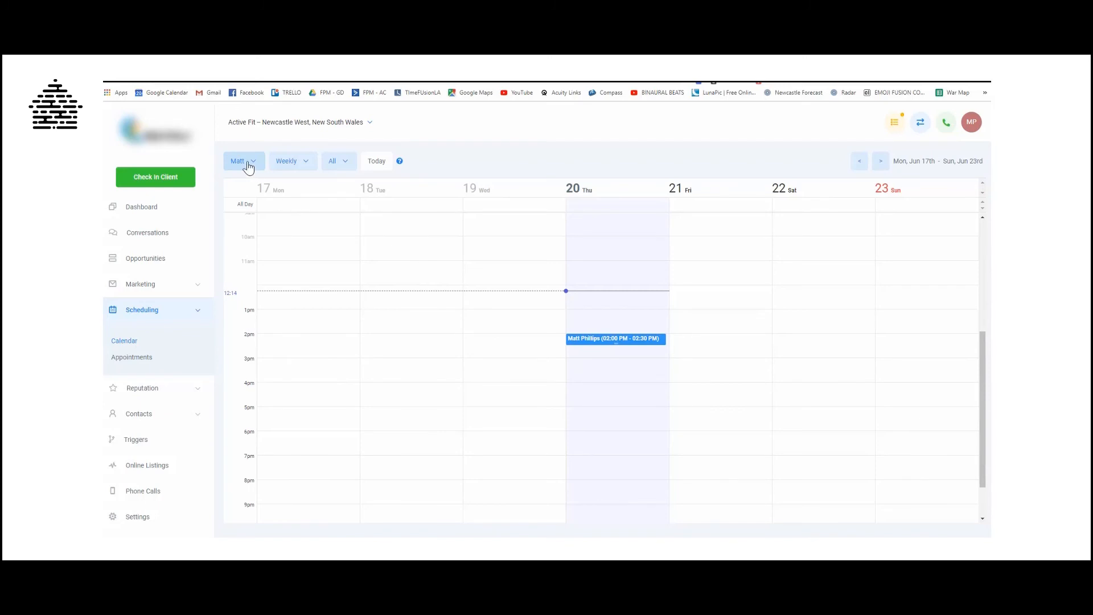
click(248, 164)
click(248, 181)
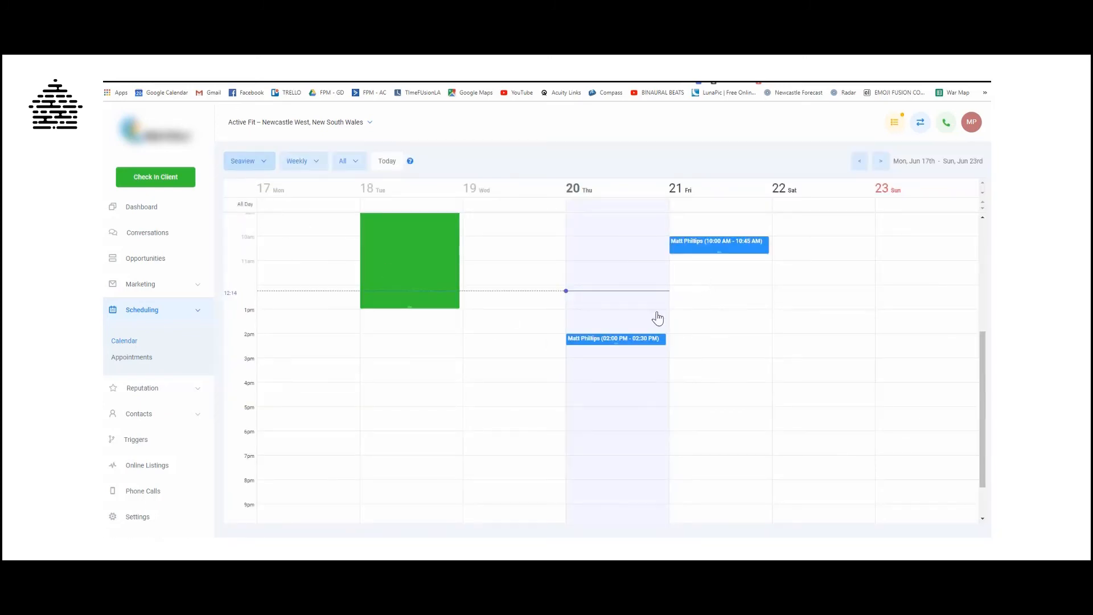
click(243, 165)
click(249, 201)
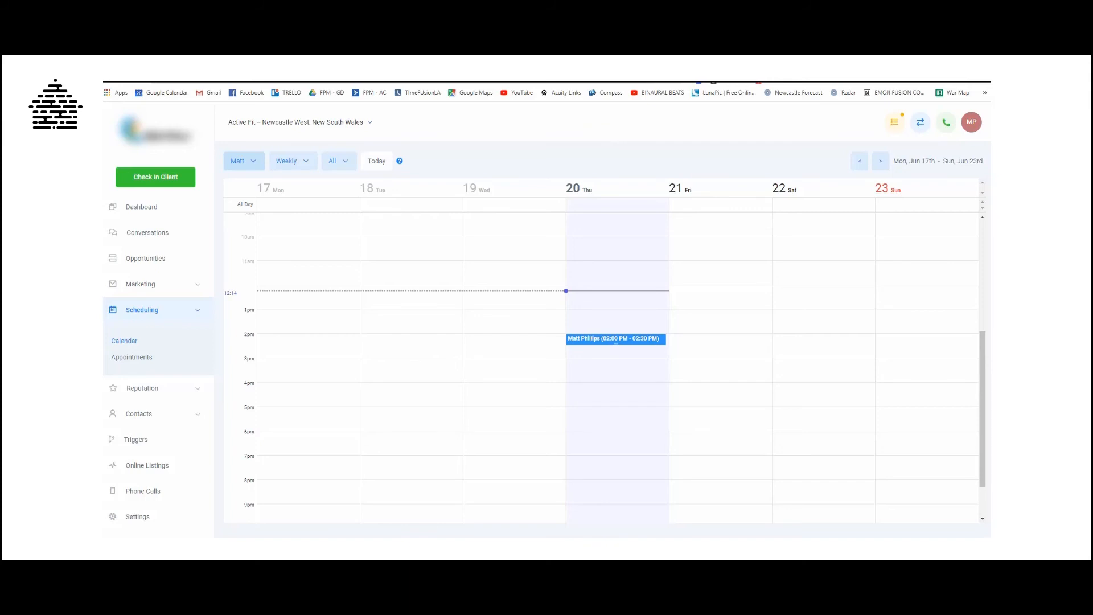
- Switch to Outlook Google Calendar Sync to check the sync log, and bring up the Outlook calendar's week
click(429, 504)
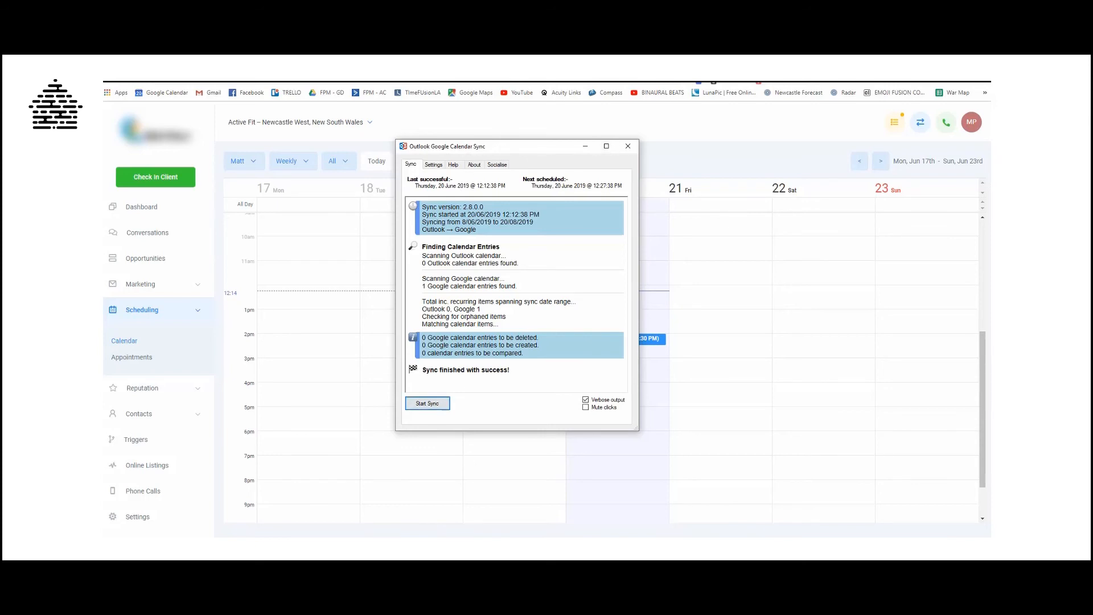
key(alt+Tab)
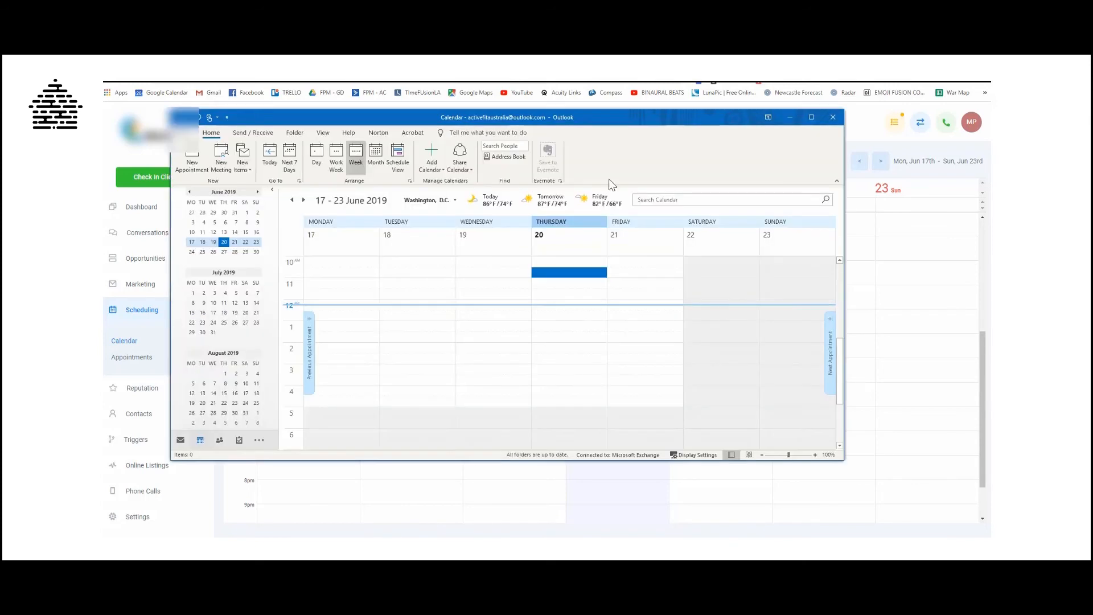
- Create an Outlook appointment titled "busy" on Friday 21/06/2019 from 11:00 AM to 2:00 PM and save it
scroll(650, 294, up, 1)
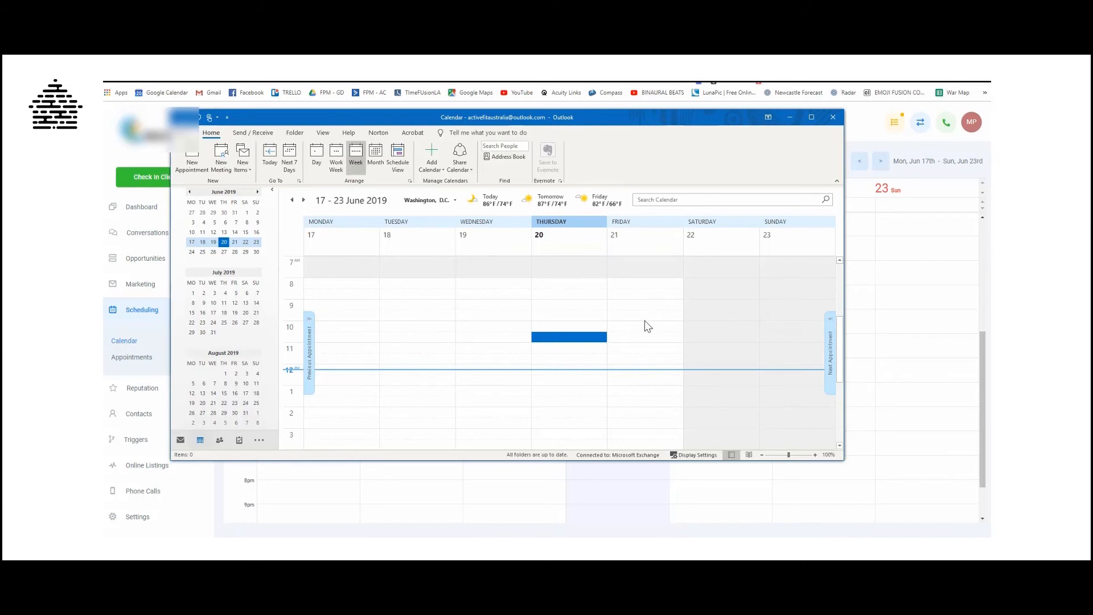
click(639, 349)
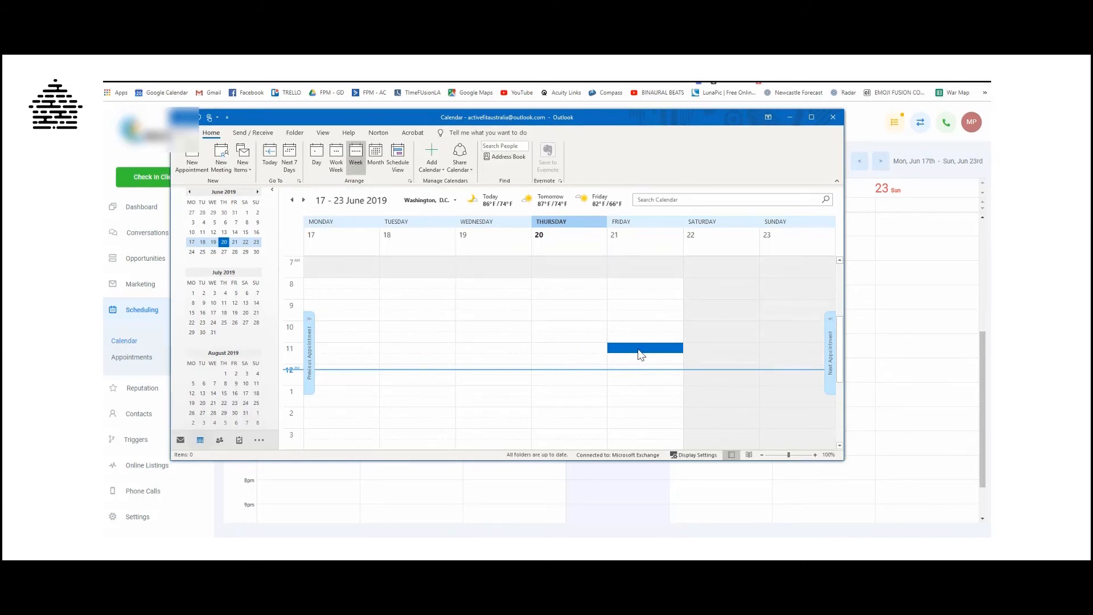
double_click(639, 348)
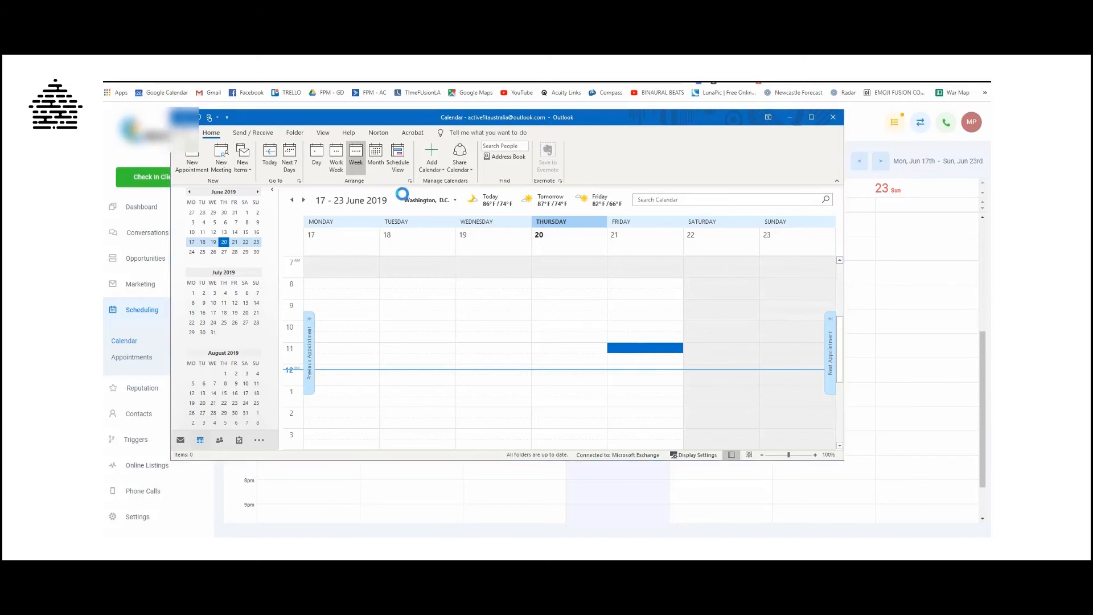
click(329, 221)
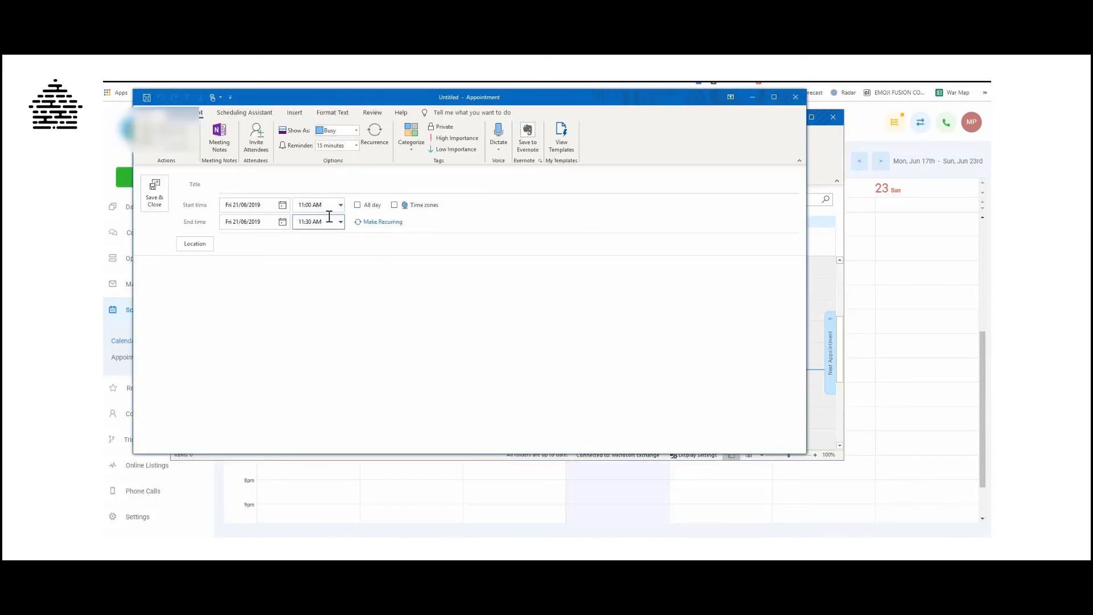
click(340, 221)
click(307, 280)
click(256, 179)
text(busy)
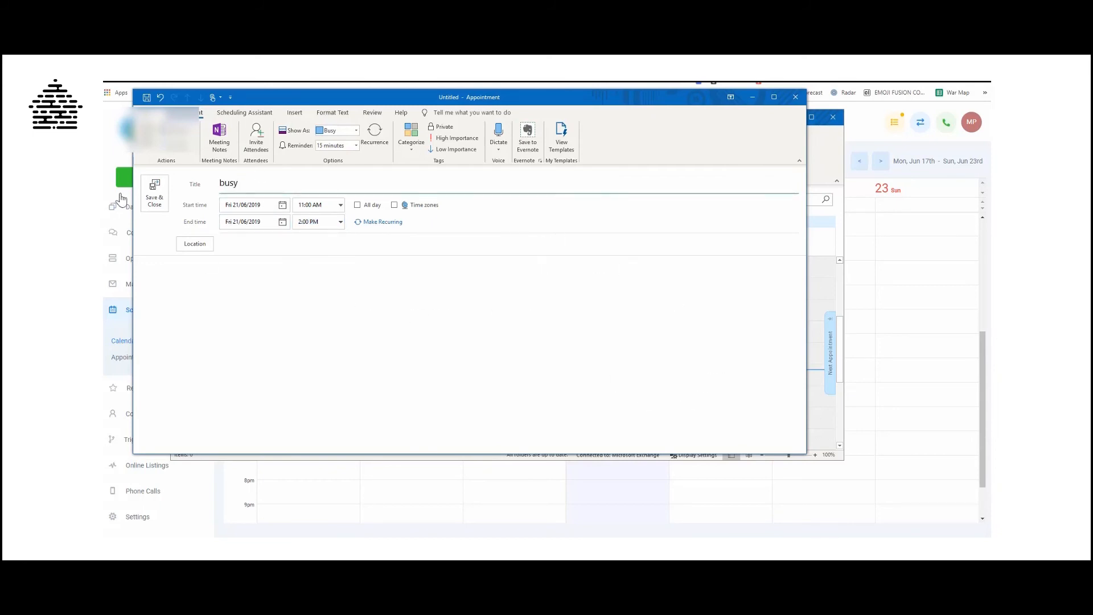
click(156, 194)
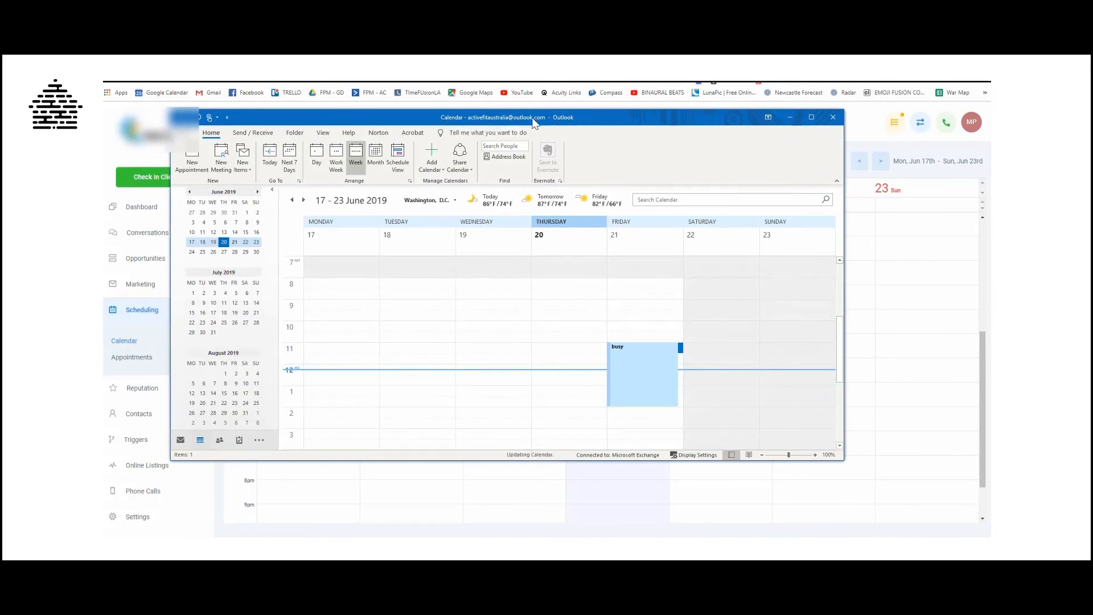
- Switch to Outlook Google Calendar Sync, run a sync from Outlook to Google, and move its window clear of the Outlook appointment
click(491, 546)
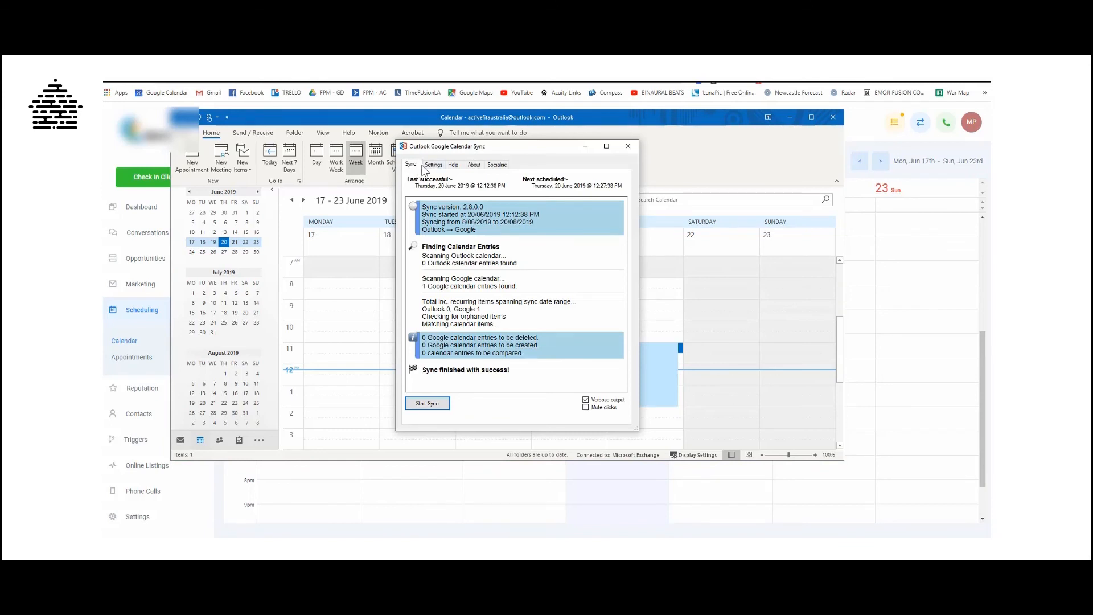
click(443, 405)
click(443, 405)
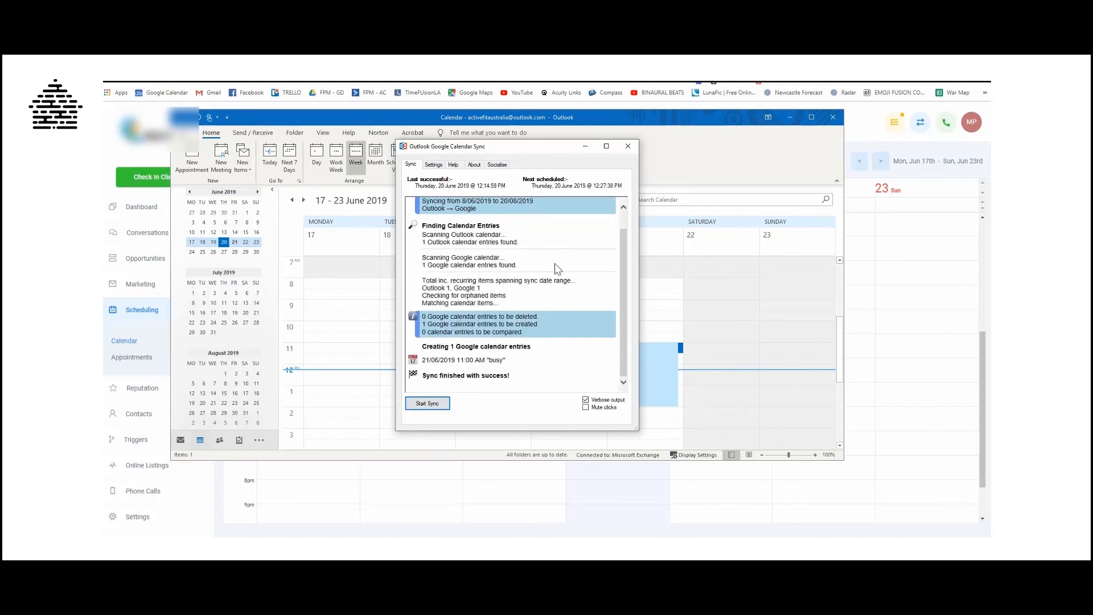
drag(535, 154, 308, 166)
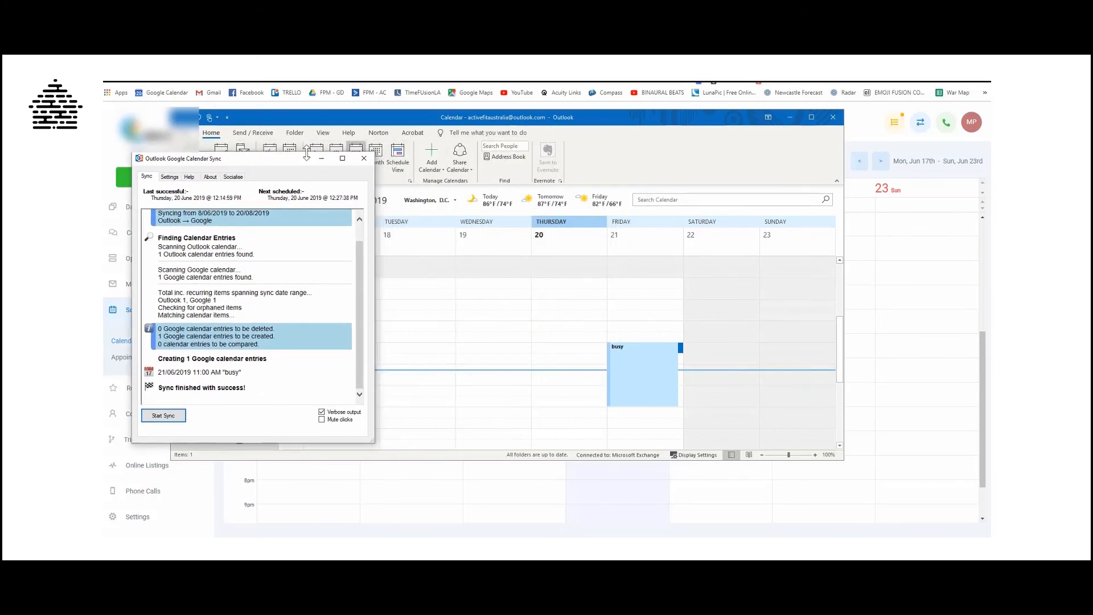
- Compare the week's synced appointments in Outlook, Google Calendar and the booking system's calendar
click(598, 114)
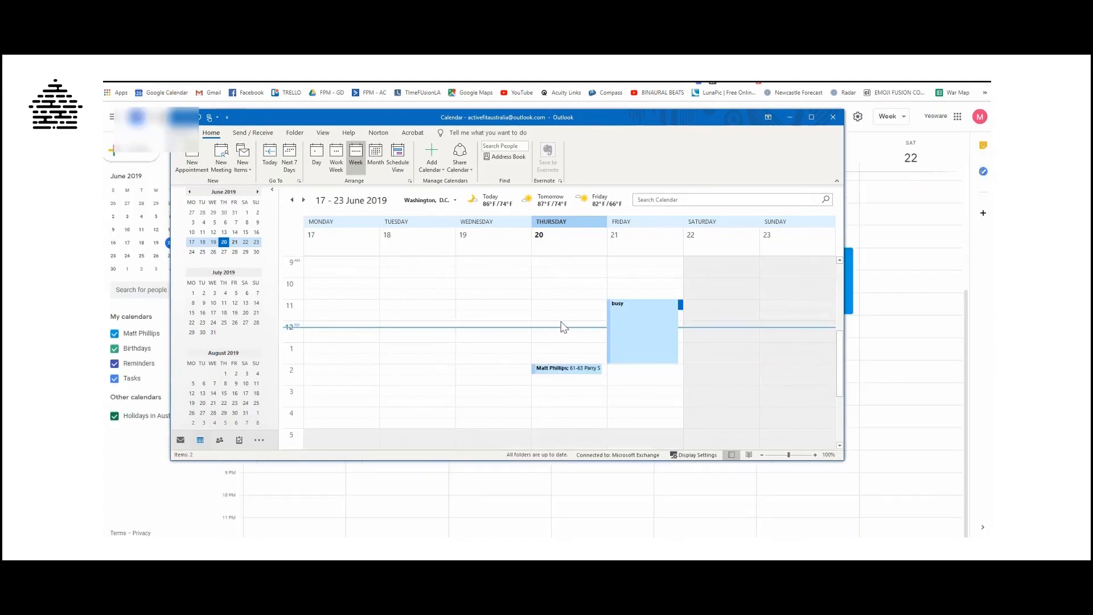
mouse_move(570, 367)
click(813, 79)
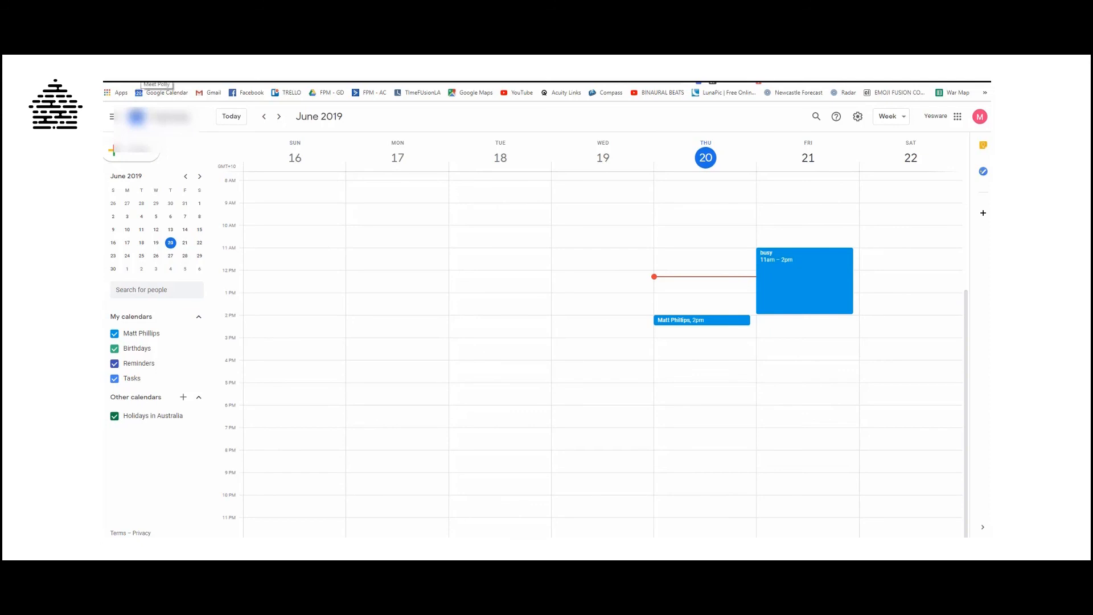
click(148, 70)
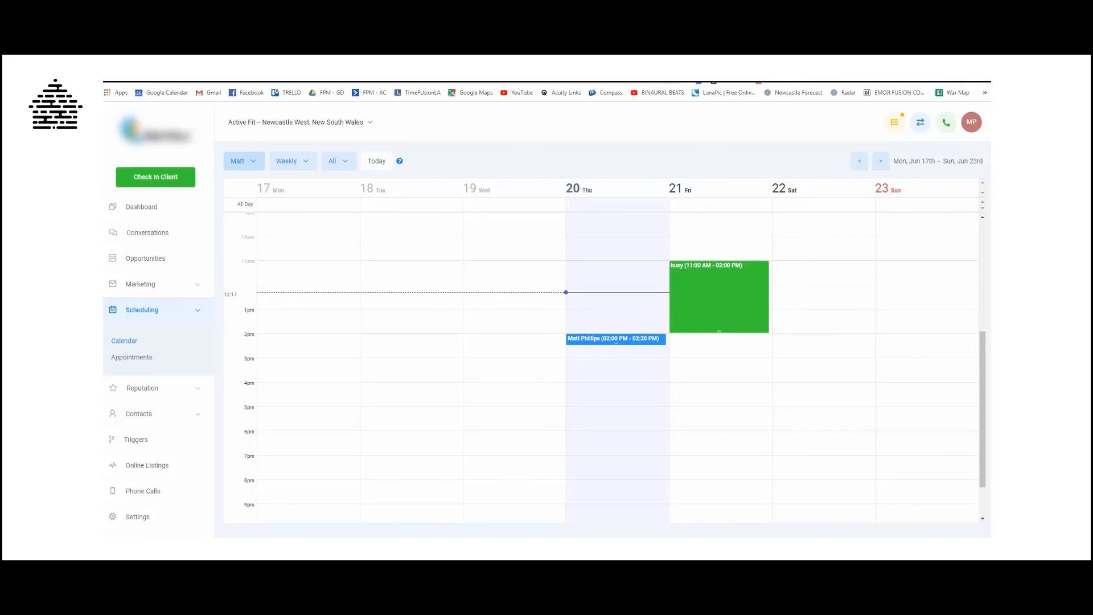
- Switch to Outlook Google Calendar Sync, review the sync options and application behaviour settings, and save the settings
key(alt+Tab)
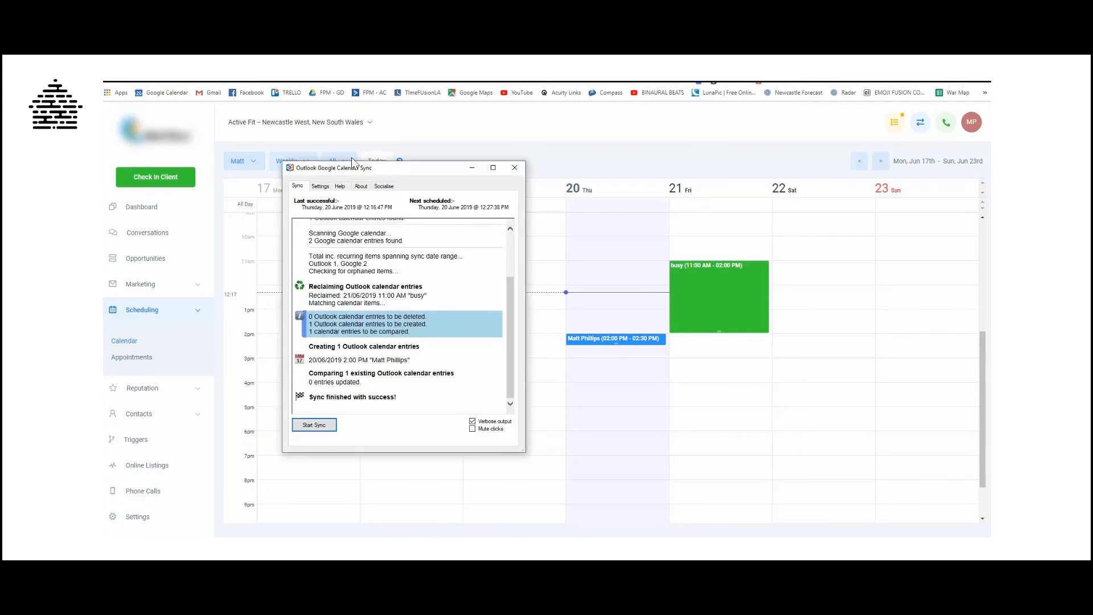
click(324, 188)
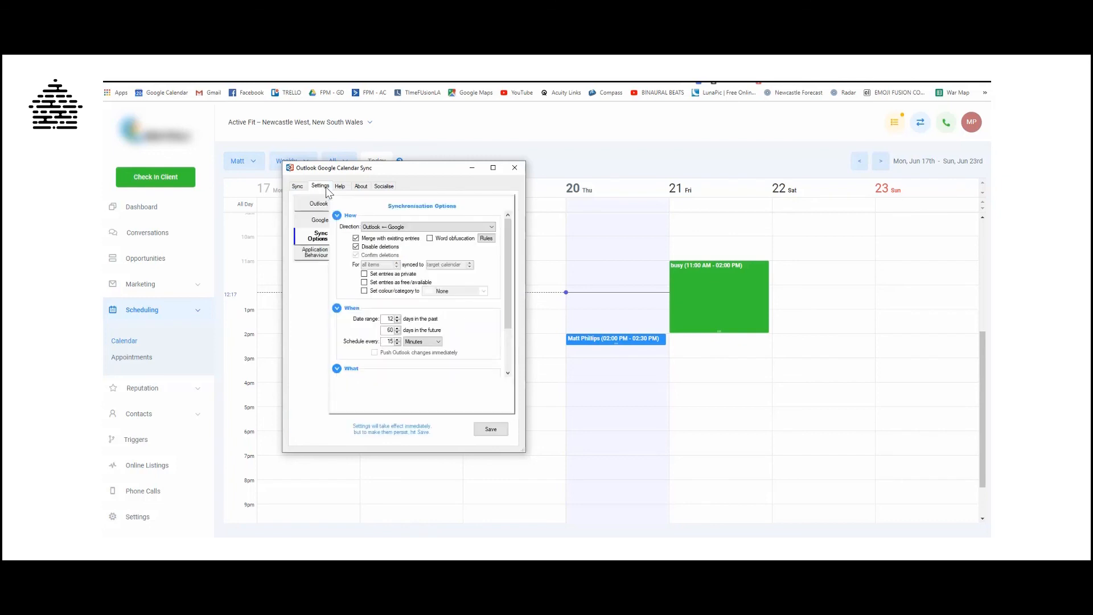
click(315, 255)
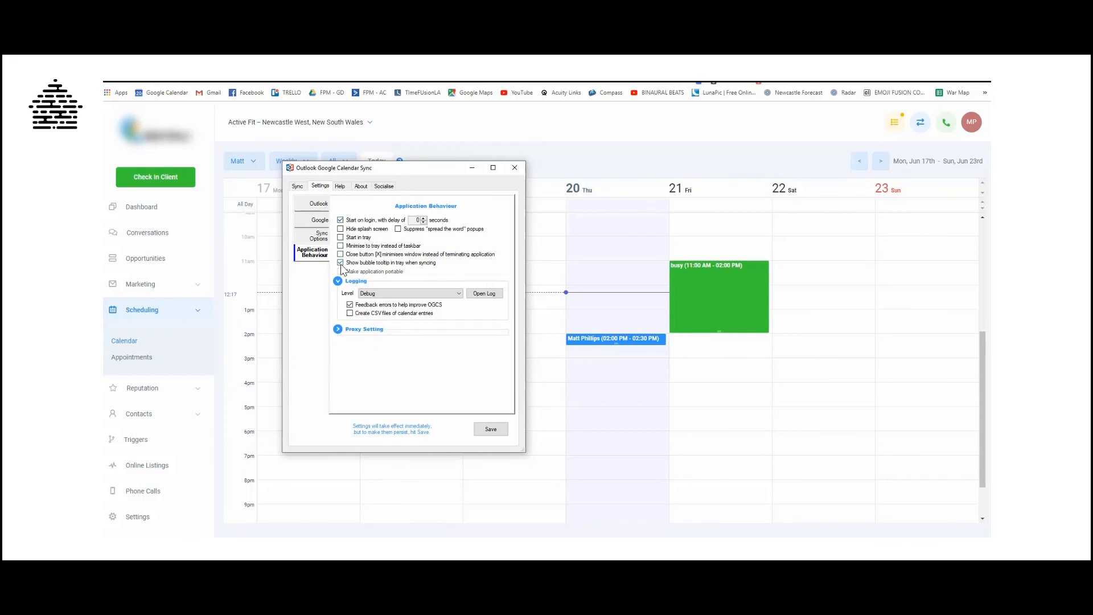
click(483, 429)
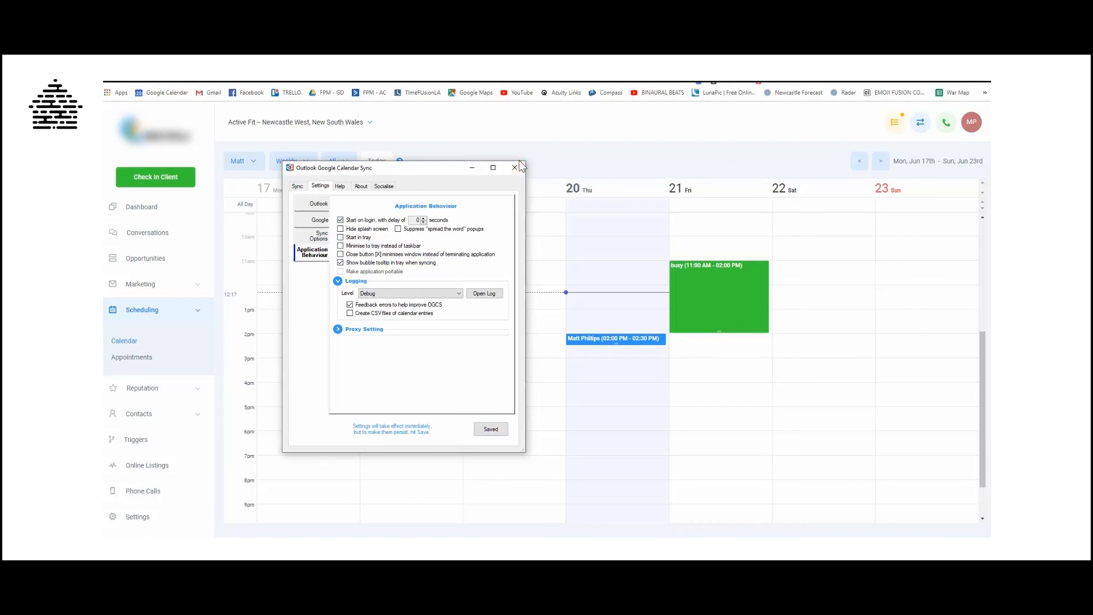